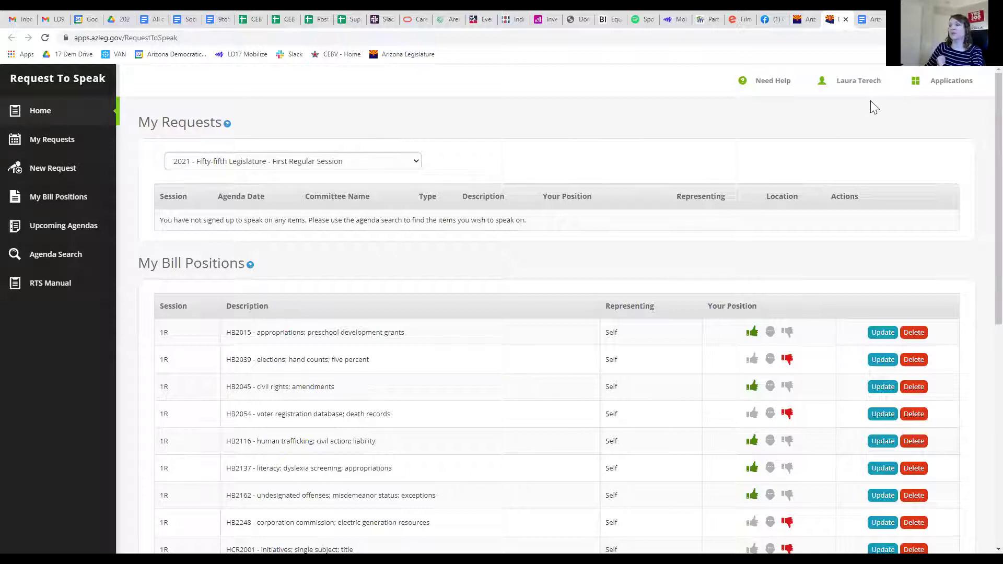
# Check the available legislature applications and open Request to Speak (RTS).
pyautogui.click(948, 91)
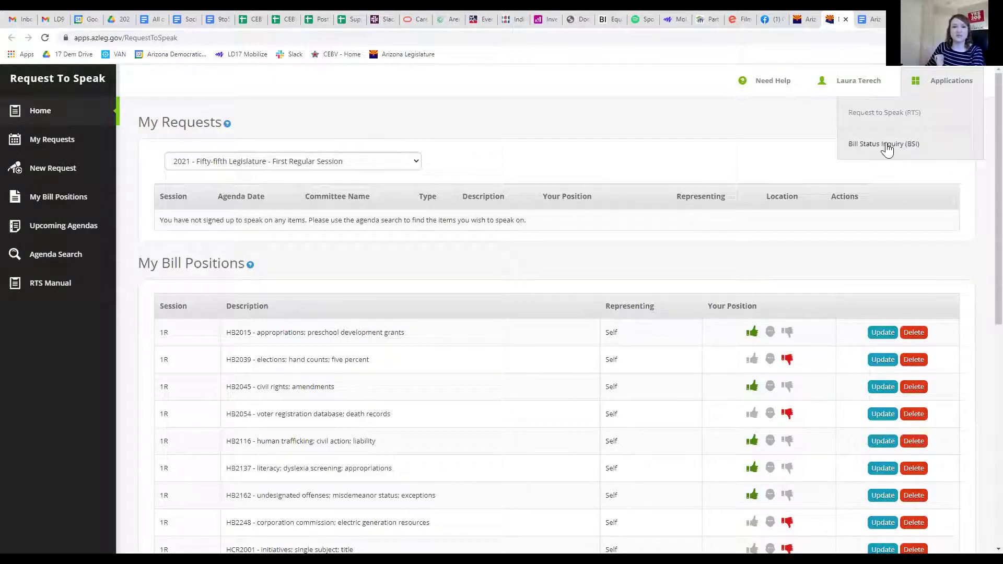
pyautogui.click(888, 115)
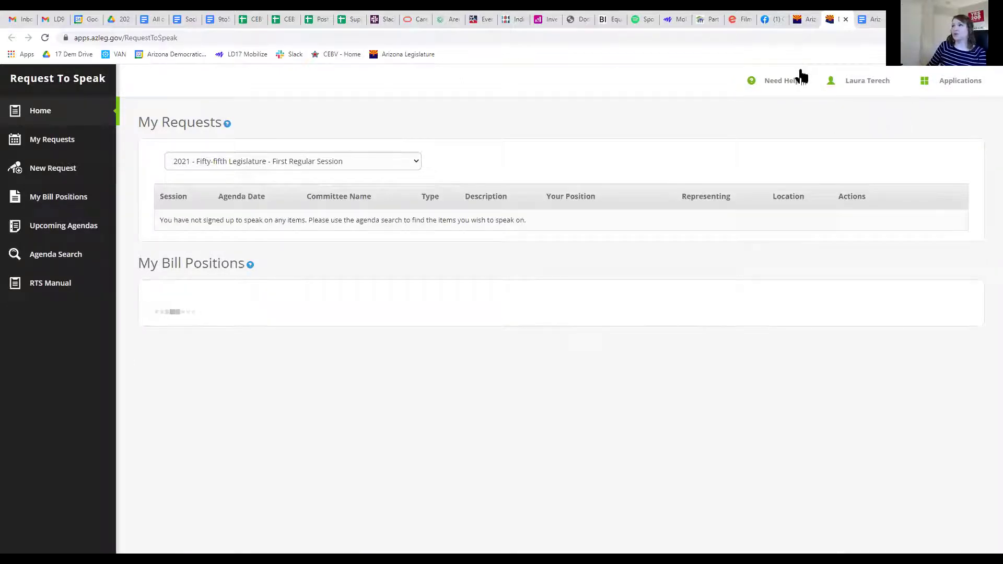
# Switch to the Arizona Legislature Weekly Update: 1/25/21 document and review its introduction and the "WHAT CAN I DO?" suggestions.
pyautogui.click(868, 21)
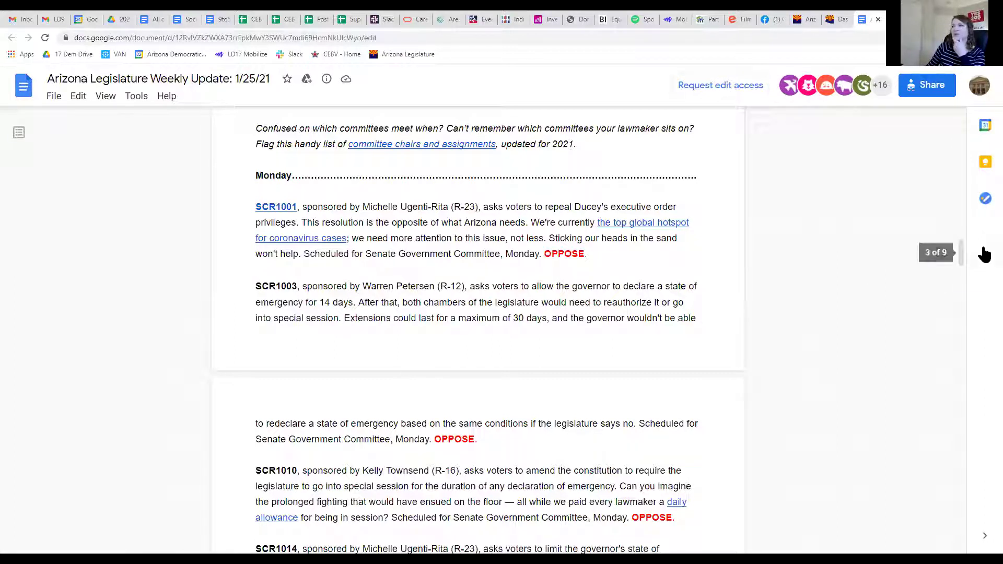
pyautogui.moveTo(961, 254); pyautogui.dragTo(963, 172)
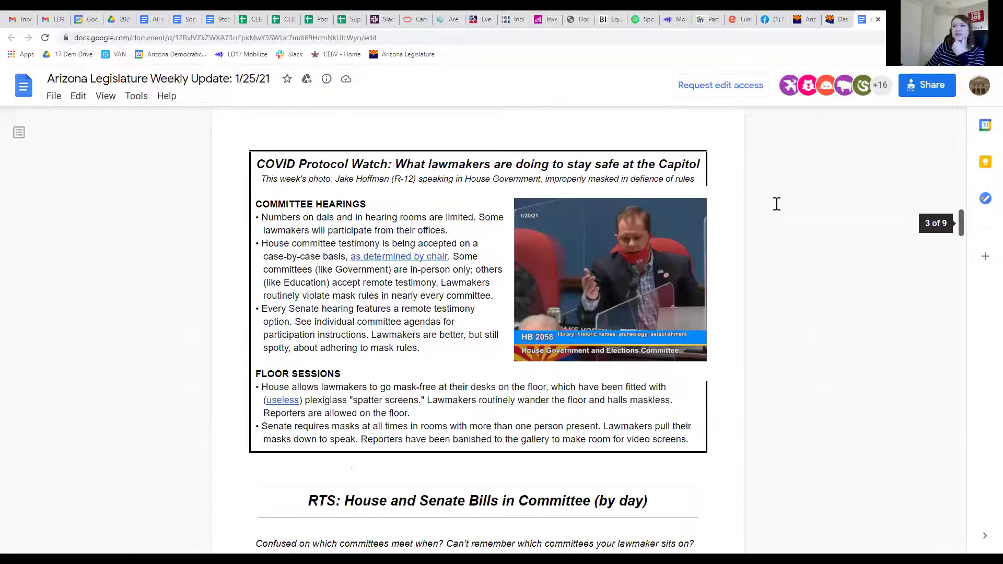
pyautogui.scroll(15, 533, 342)
pyautogui.scroll(-2, 577, 316)
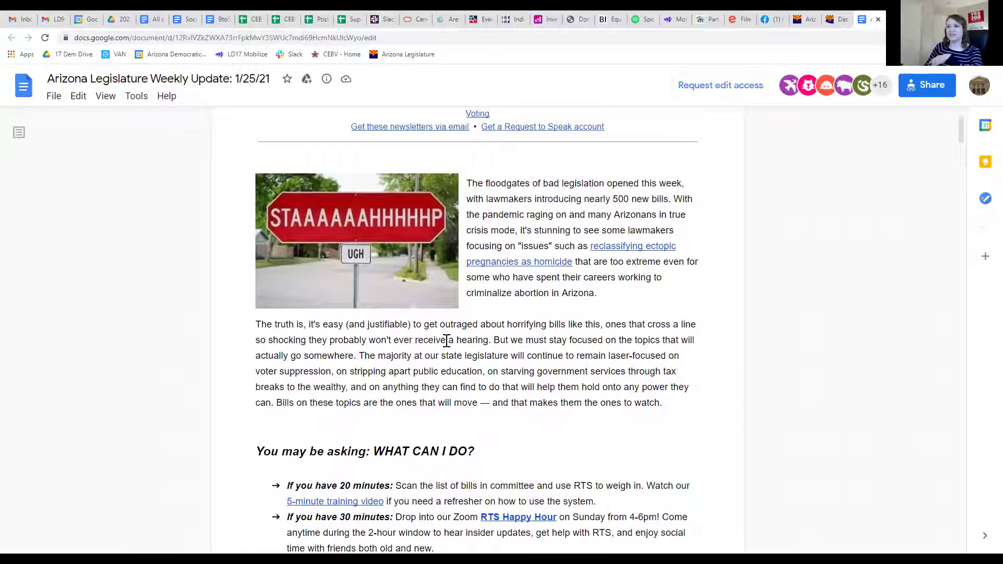
pyautogui.scroll(-1, 446, 350)
pyautogui.scroll(-3, 446, 357)
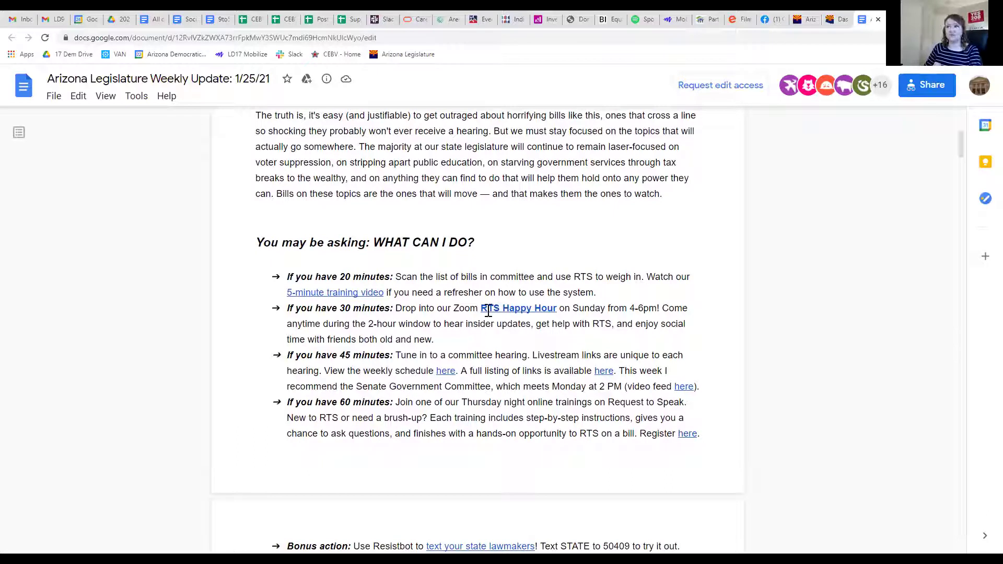
pyautogui.scroll(-1, 511, 369)
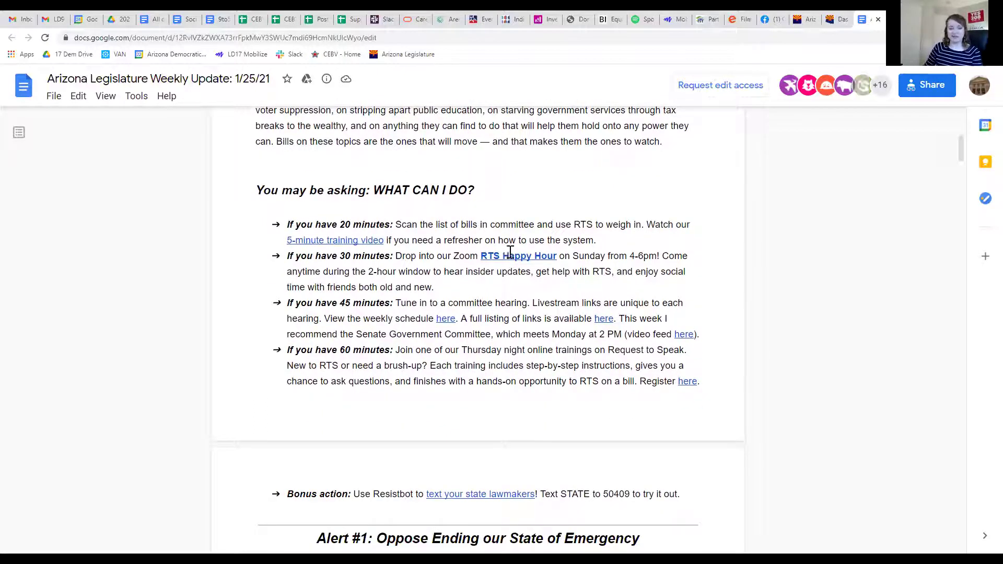
pyautogui.scroll(-2, 460, 413)
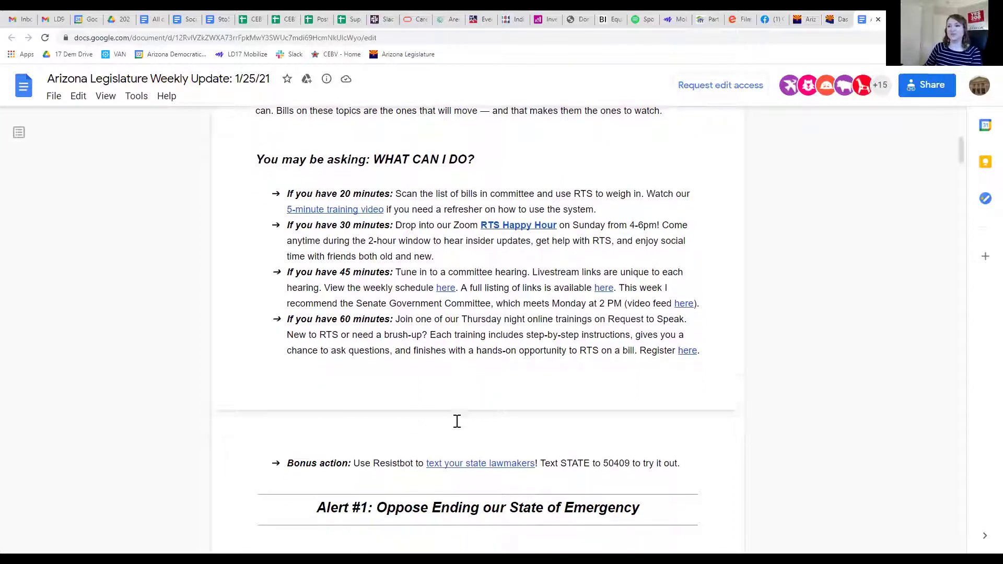
# Read through Alert #1, the COVID Protocol Watch and Monday's entries under "RTS: House and Senate Bills in Committee".
pyautogui.scroll(-3, 417, 377)
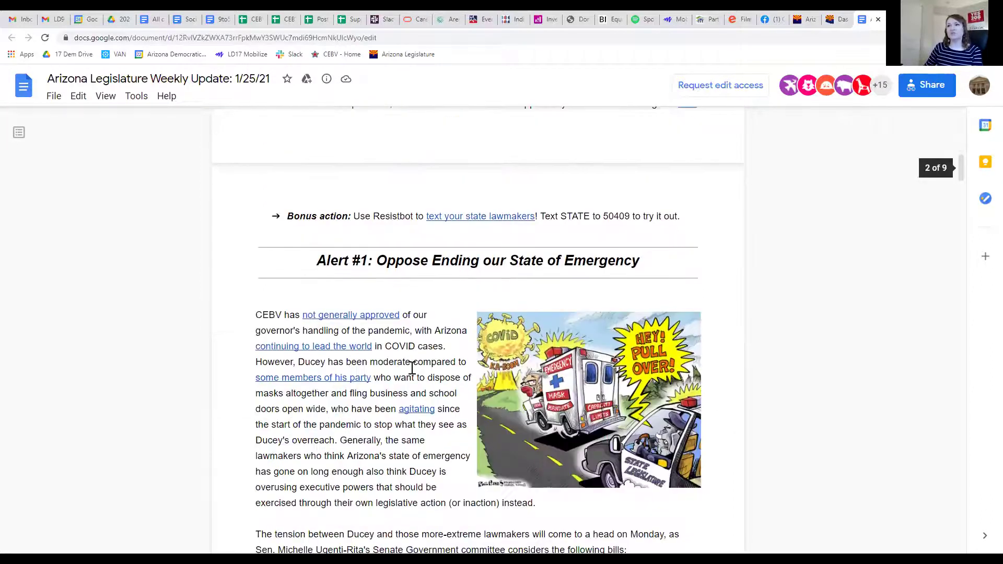
pyautogui.scroll(-4, 412, 369)
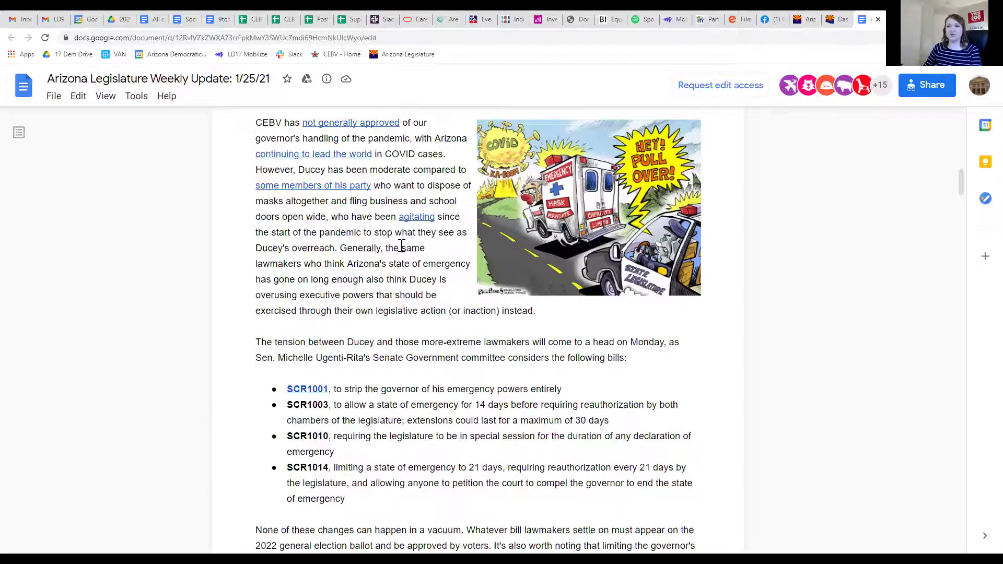
pyautogui.scroll(1, 412, 171)
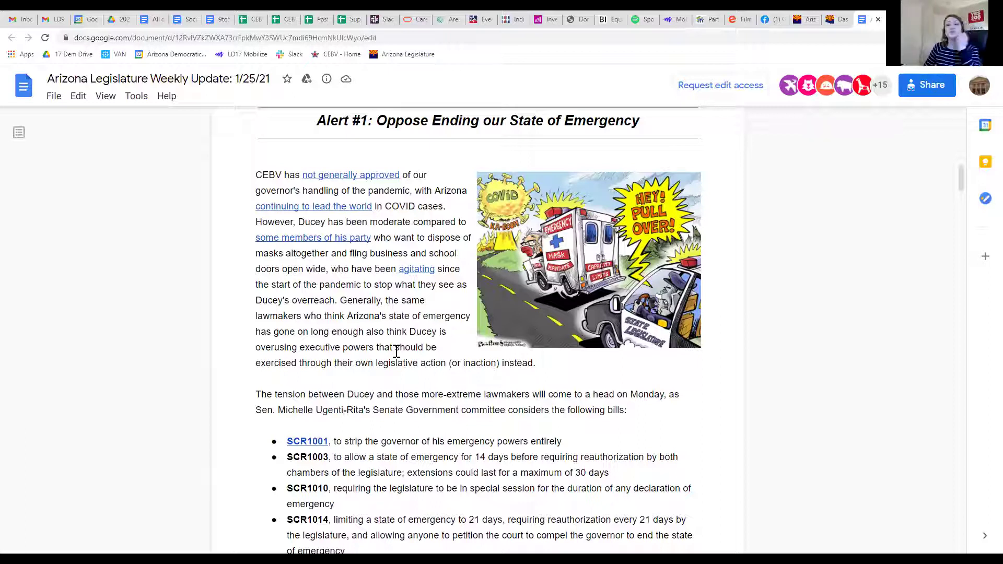
pyautogui.scroll(-1, 397, 352)
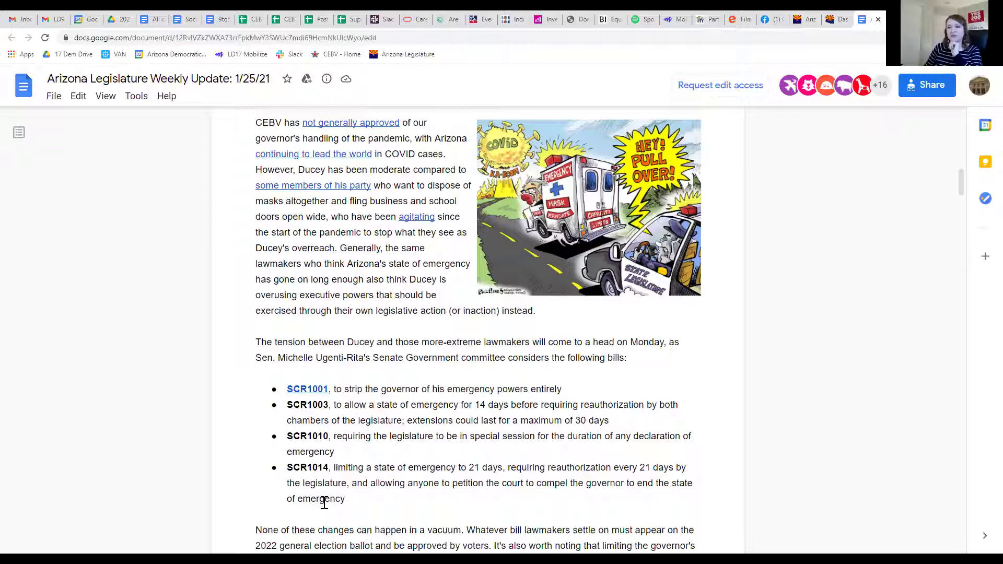
pyautogui.scroll(-6, 324, 503)
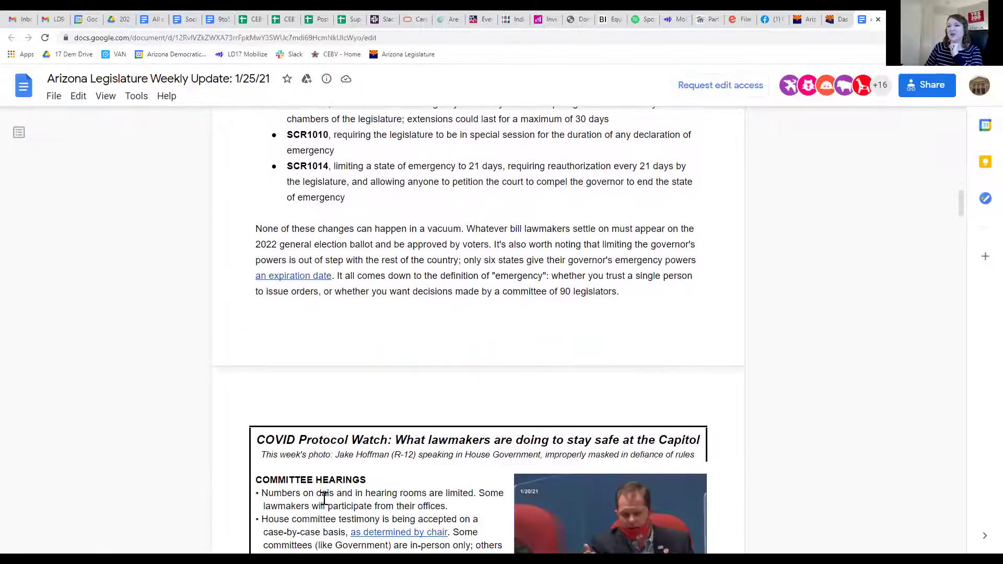
pyautogui.scroll(-8, 324, 497)
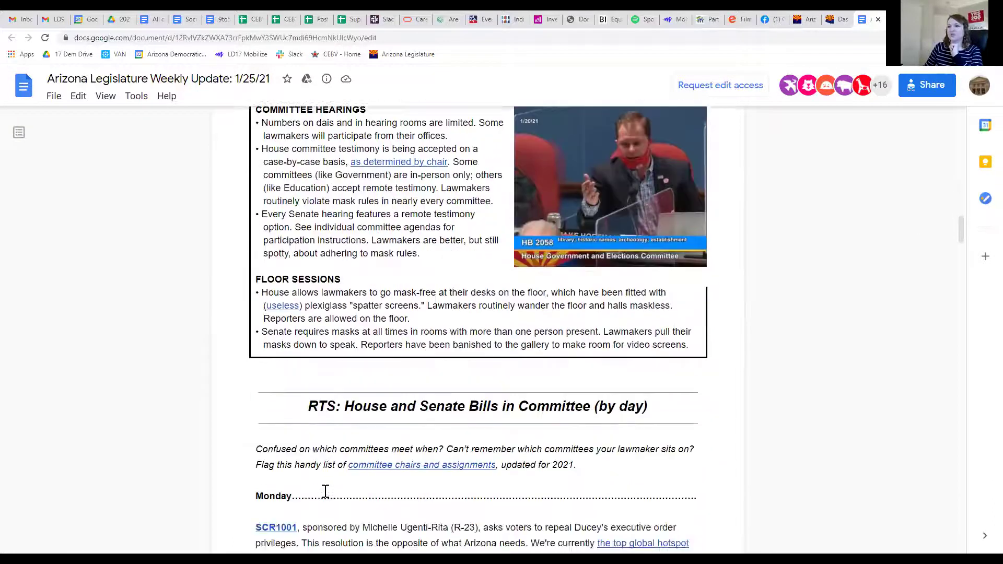
pyautogui.scroll(-5, 383, 287)
pyautogui.scroll(2, 371, 171)
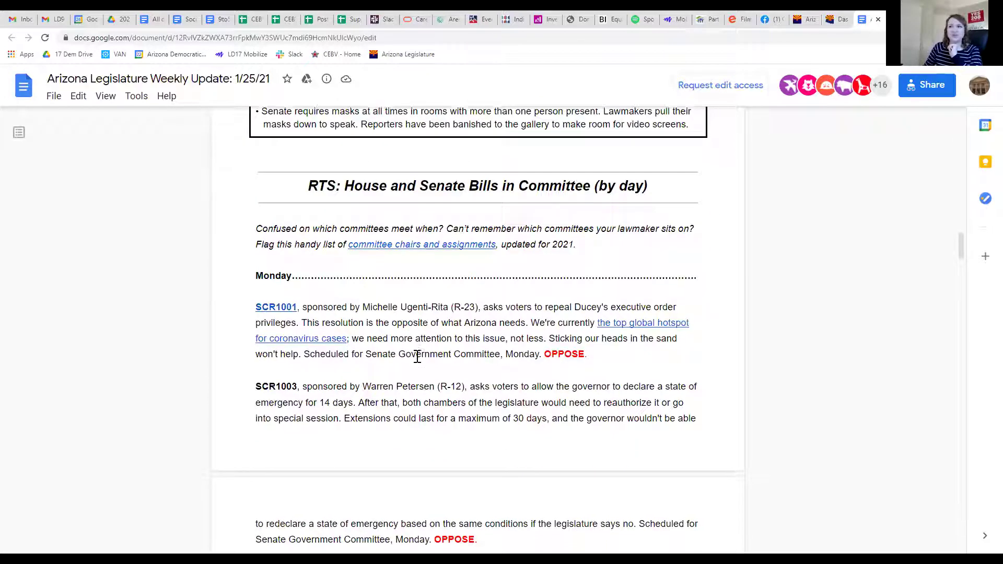
pyautogui.scroll(-1, 417, 354)
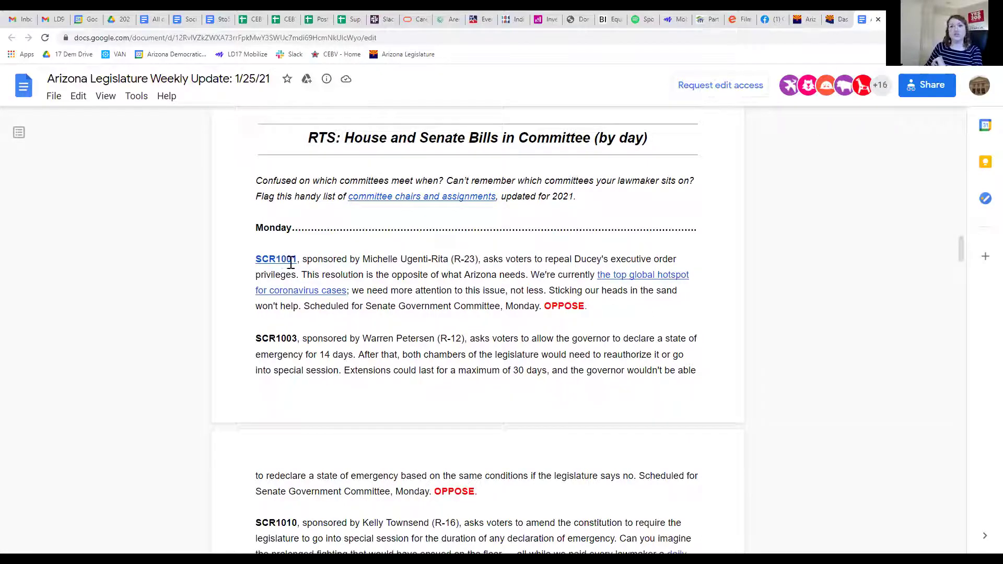
# Switch back to Request To Speak and start a new request at the topic search.
pyautogui.click(839, 21)
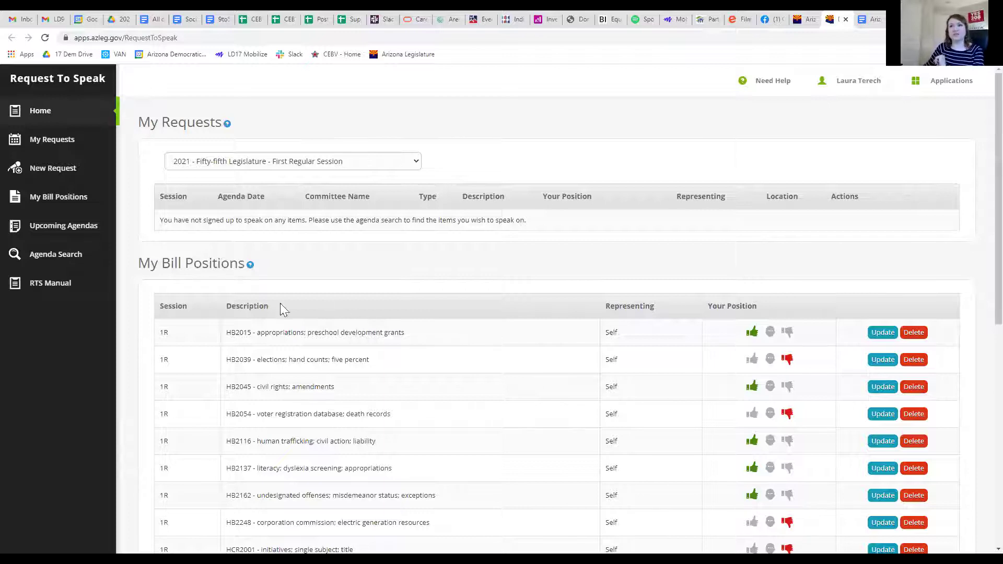
pyautogui.click(54, 174)
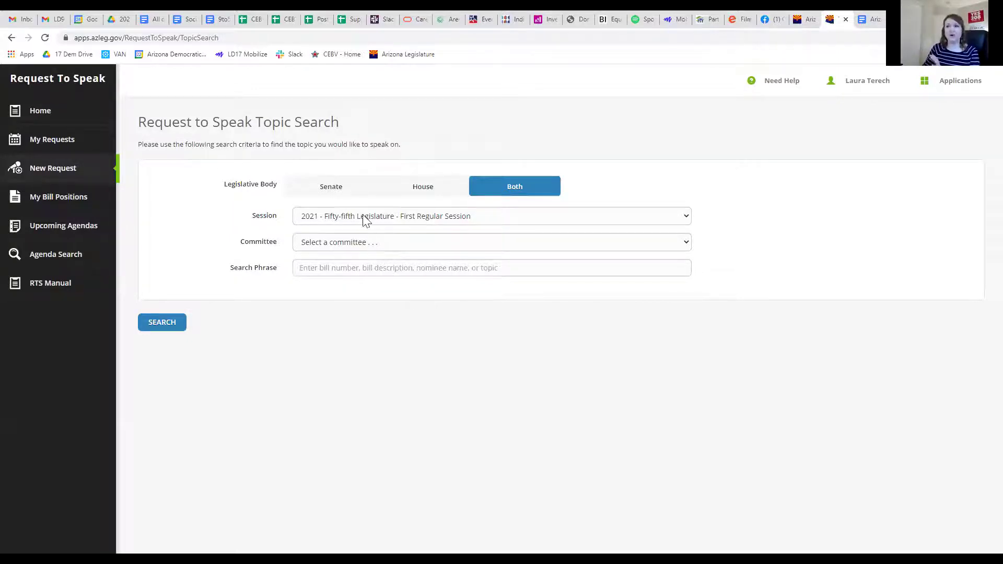
# Look over the committee choices and try the Senate, House and Both options for the legislative body.
pyautogui.click(352, 245)
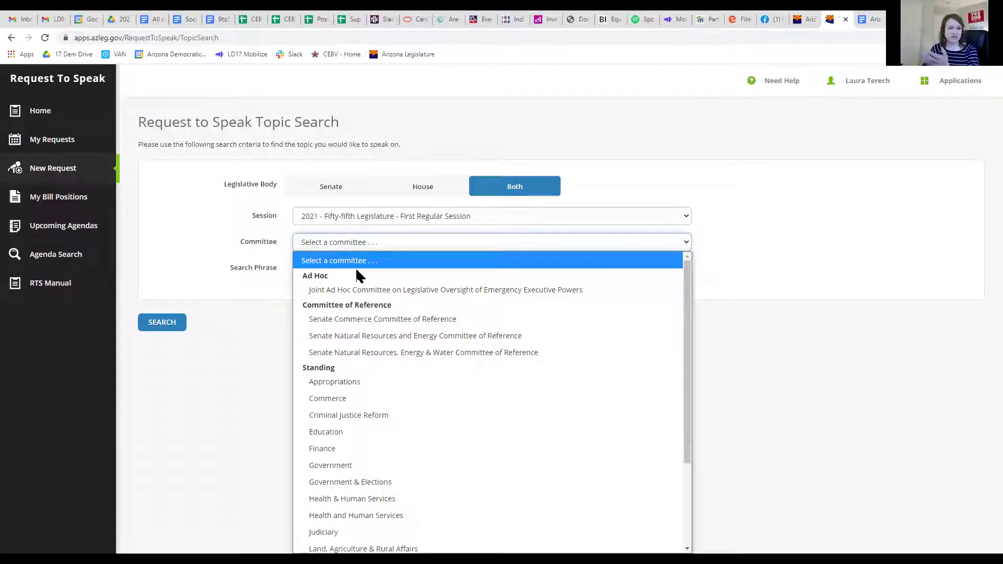
pyautogui.click(246, 361)
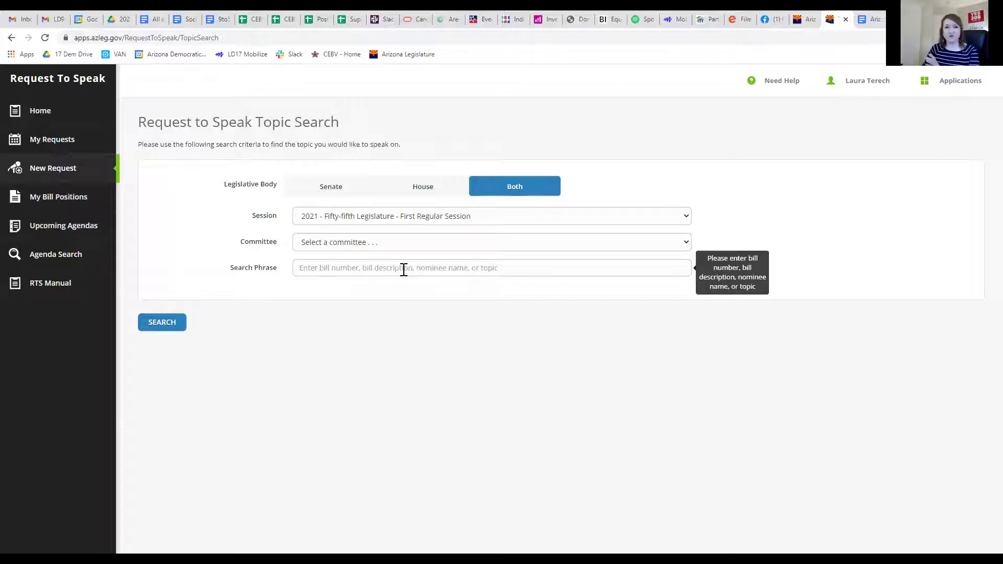
pyautogui.click(334, 188)
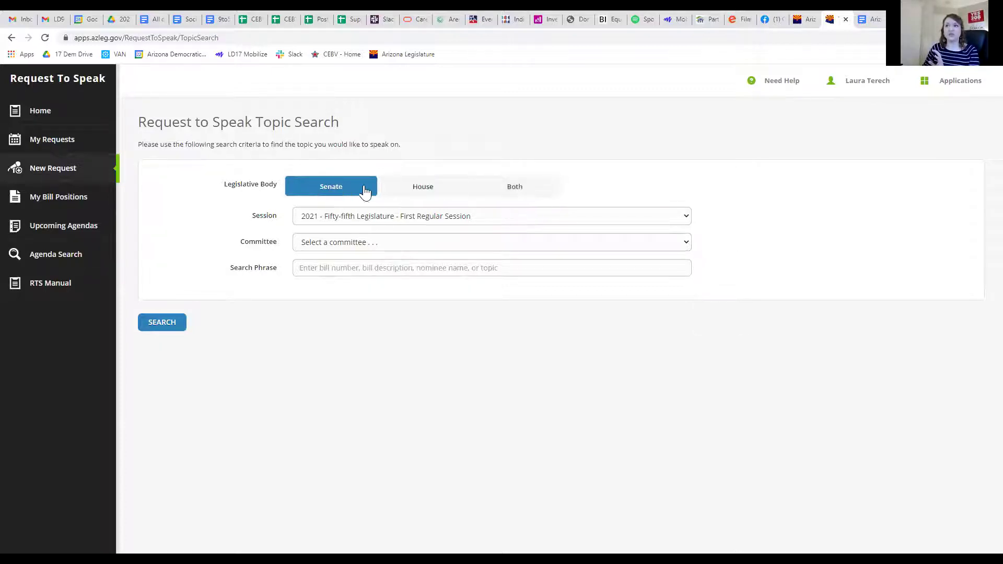
pyautogui.click(411, 187)
pyautogui.click(504, 186)
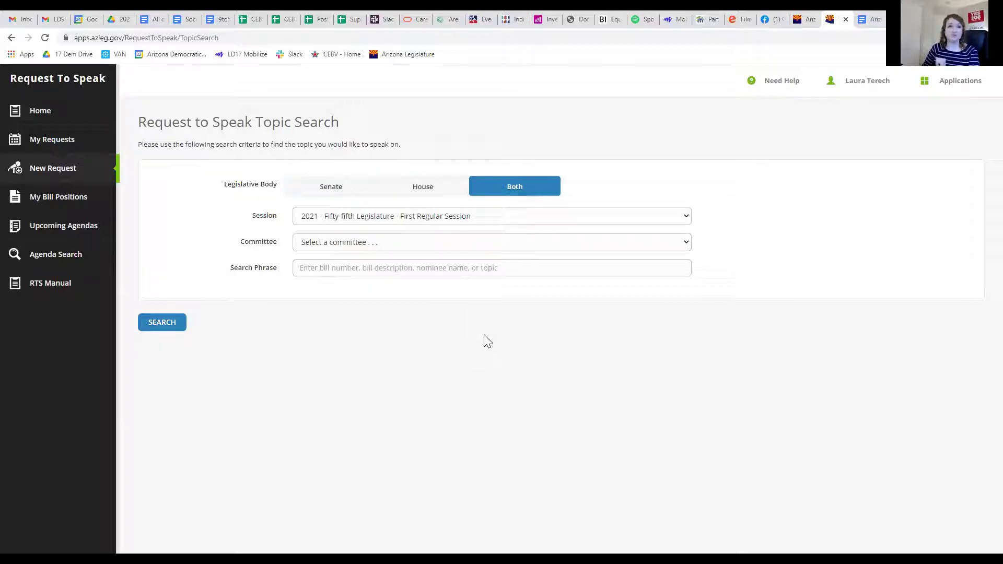
# Search the 2021 session's topics for bill number 1001 across both chambers.
pyautogui.click(408, 272)
pyautogui.write('1001')
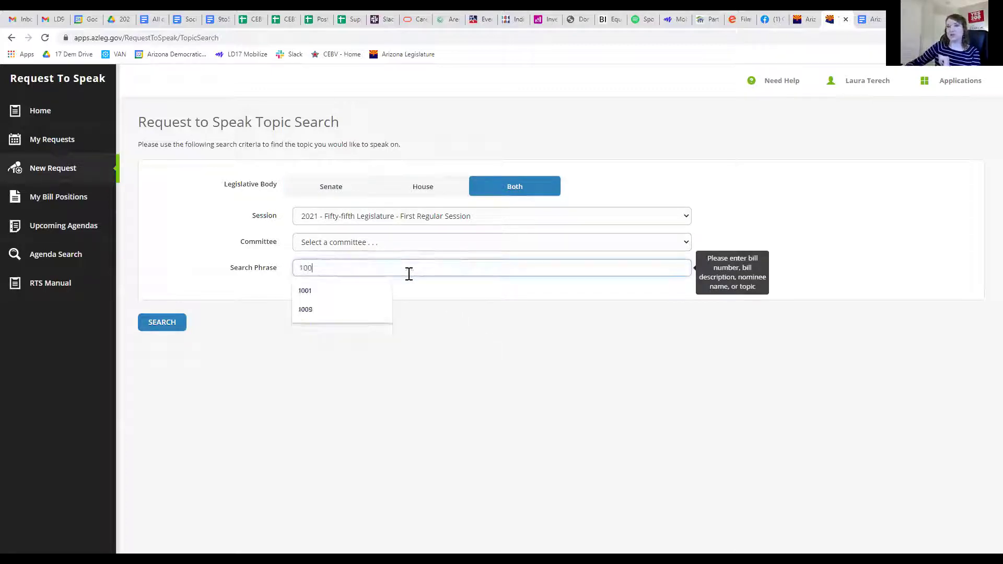
pyautogui.click(186, 324)
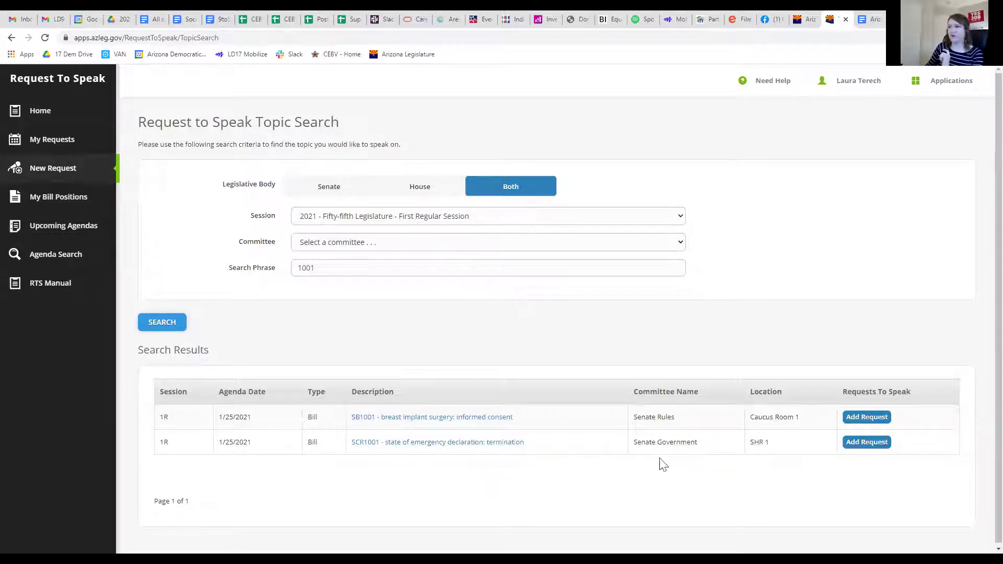
# Add a request for SCR1001 with position Against, no wish to speak, and the comment "I'm opposed because x".
pyautogui.click(856, 443)
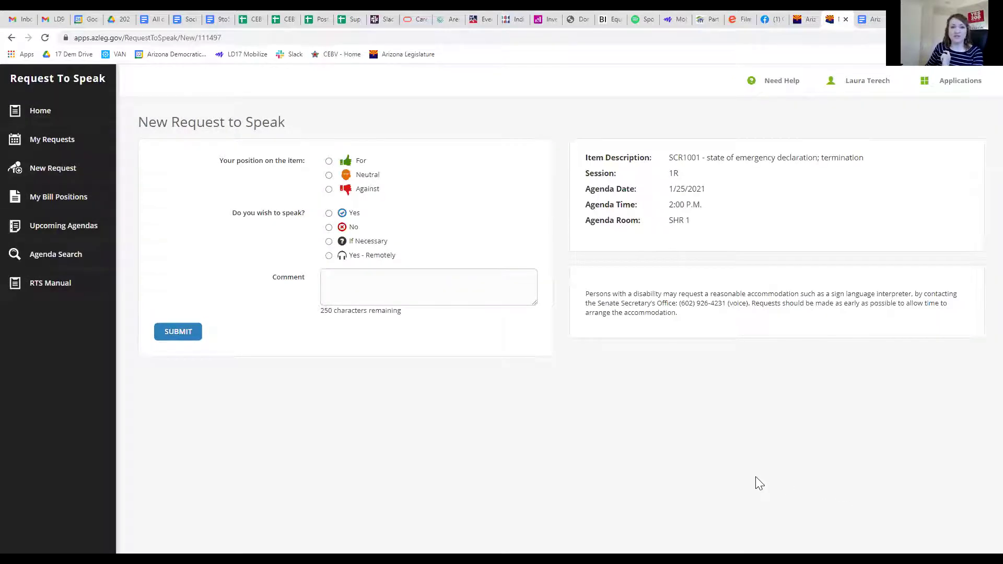
pyautogui.click(328, 189)
pyautogui.click(329, 227)
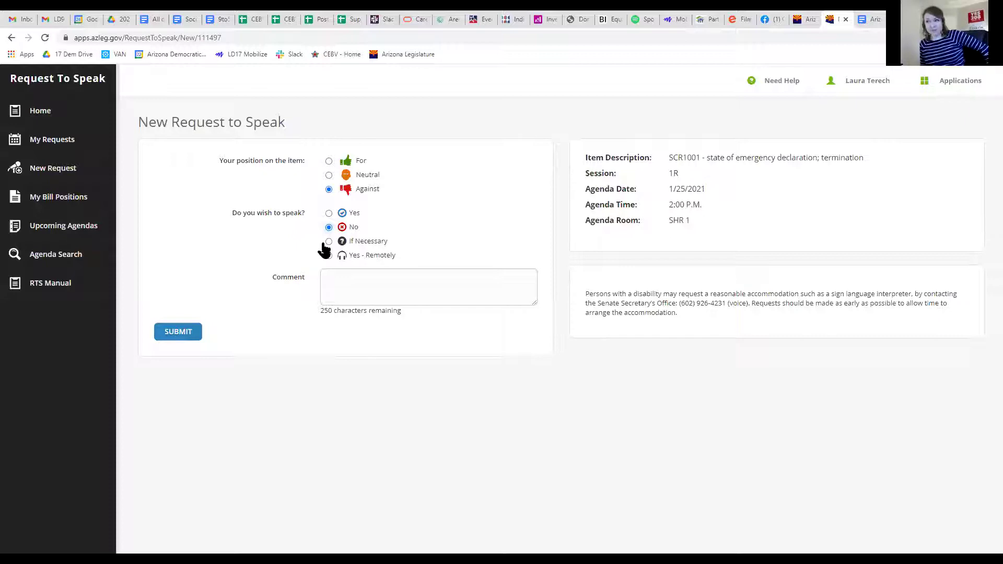
pyautogui.click(357, 288)
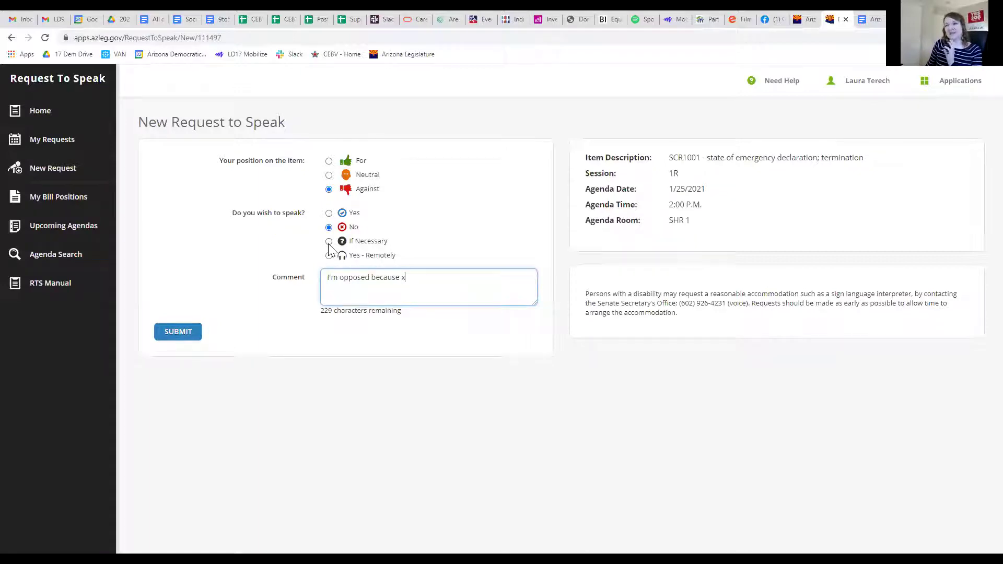
# Try the speaking choices Yes, Yes - Remotely and If Necessary on the SCR1001 request.
pyautogui.click(329, 213)
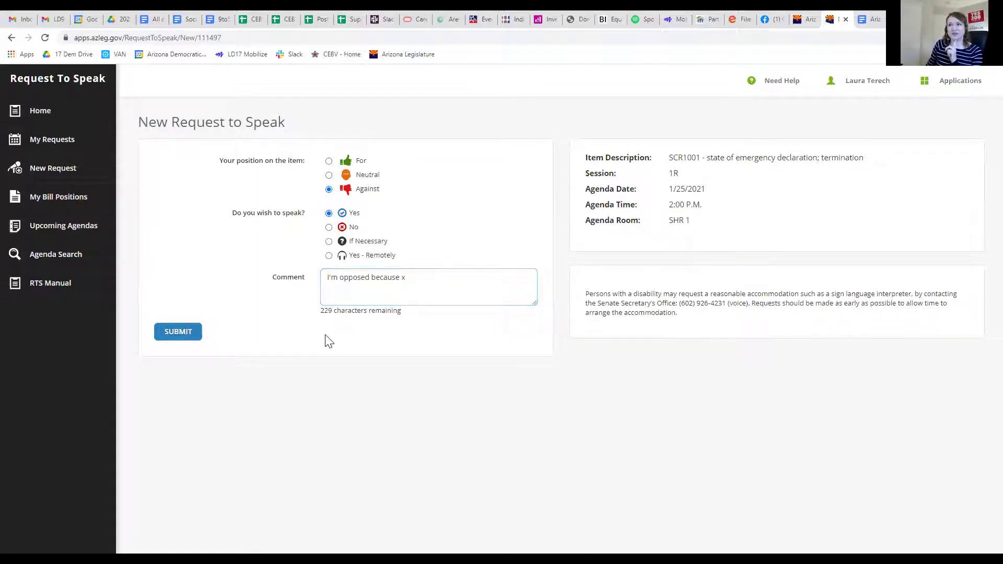
pyautogui.click(329, 256)
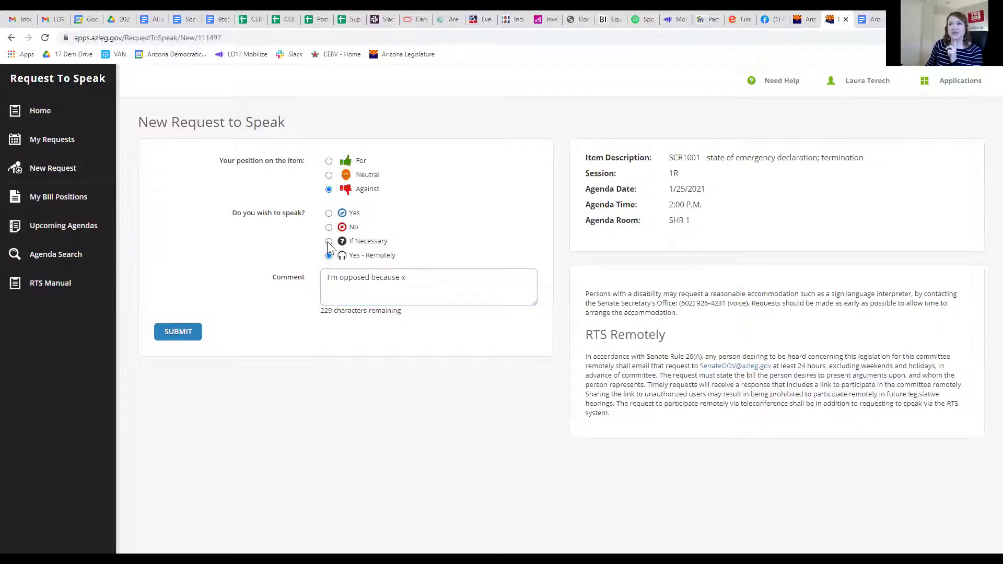
pyautogui.click(328, 242)
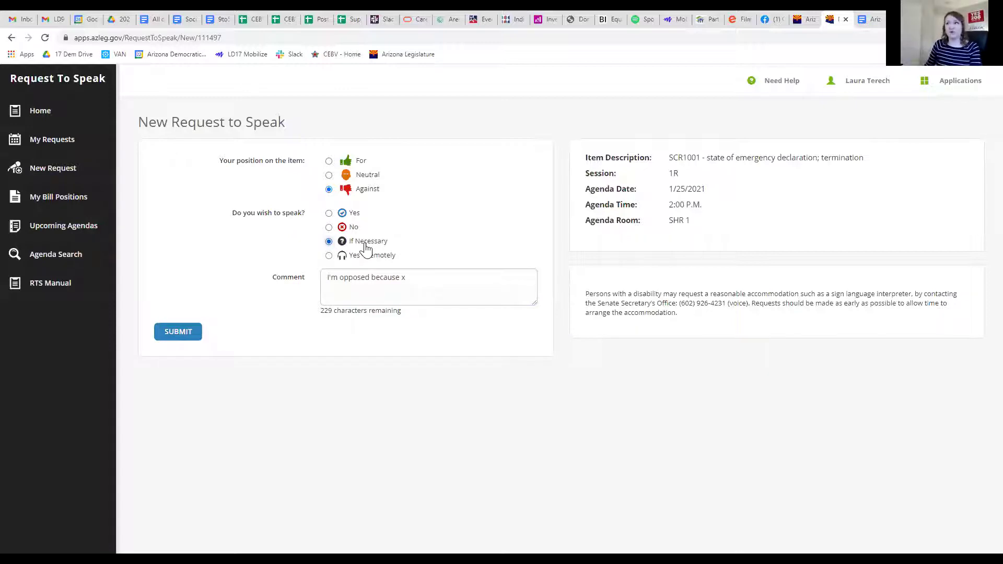
# Set the wish to speak to No and submit the SCR1001 request.
pyautogui.click(329, 228)
pyautogui.click(179, 339)
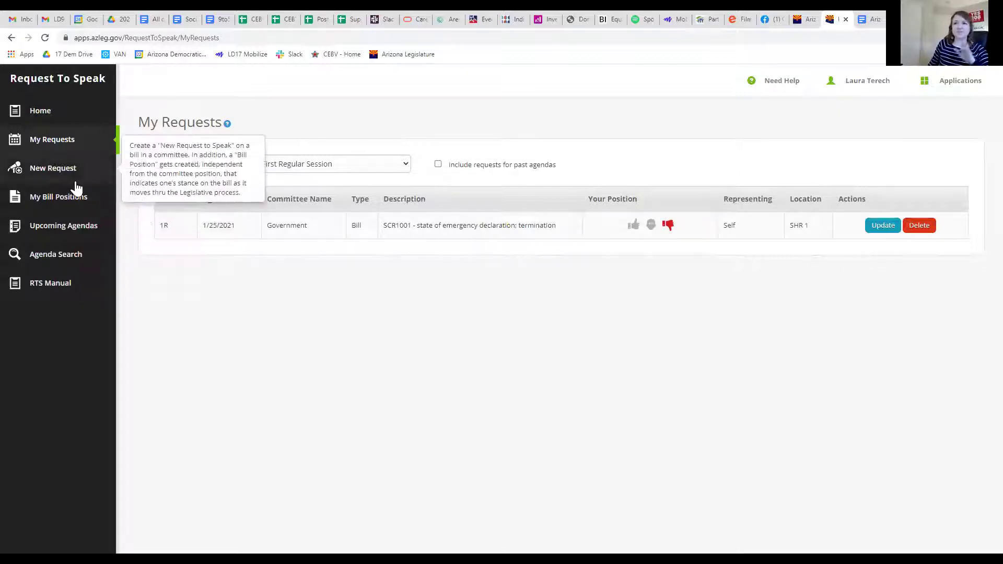
# Try to update the submitted SCR1001 request with its comment cleared, and return to the list of own requests.
pyautogui.click(882, 227)
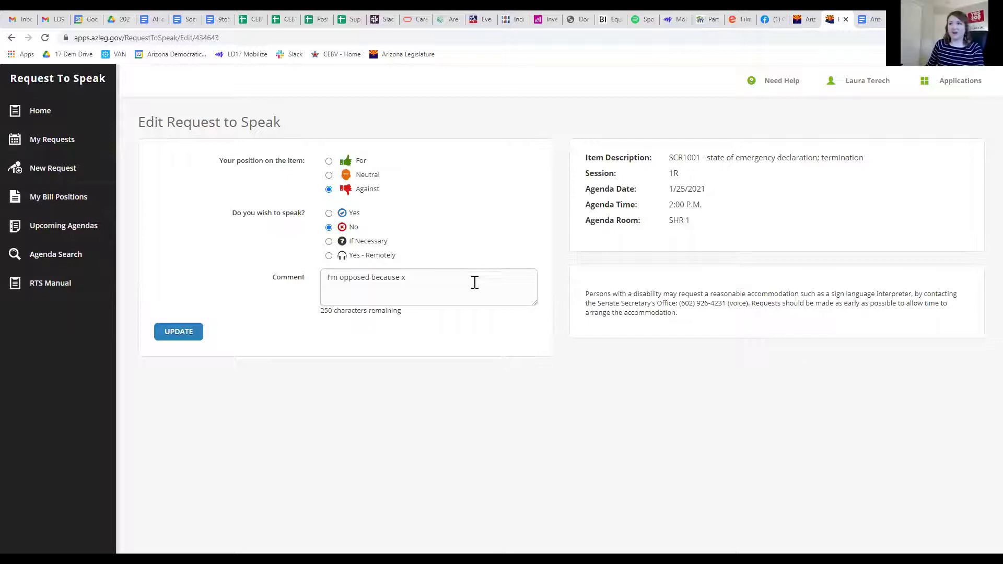
pyautogui.moveTo(474, 282); pyautogui.dragTo(309, 289)
pyautogui.press('BackSpace')
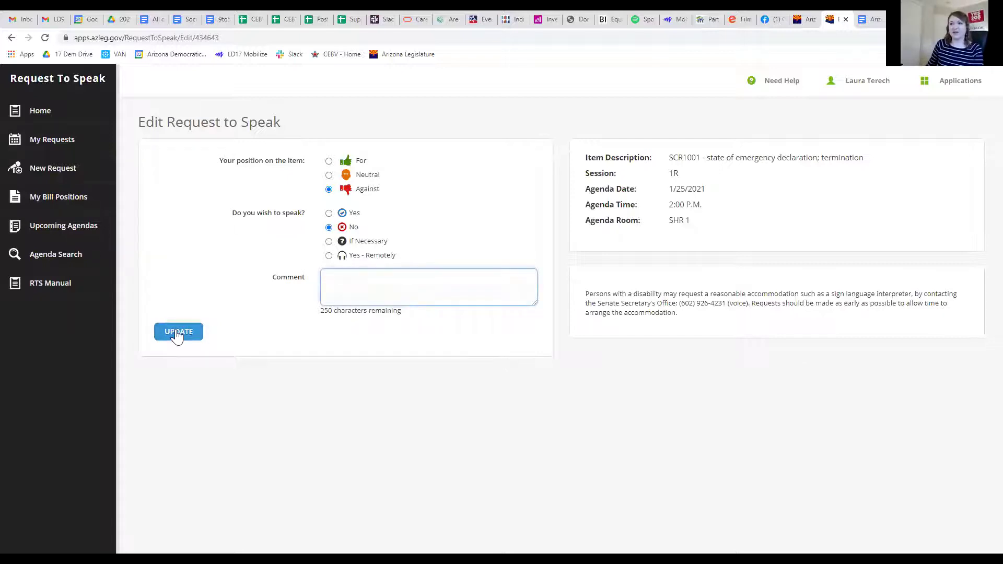
pyautogui.click(177, 333)
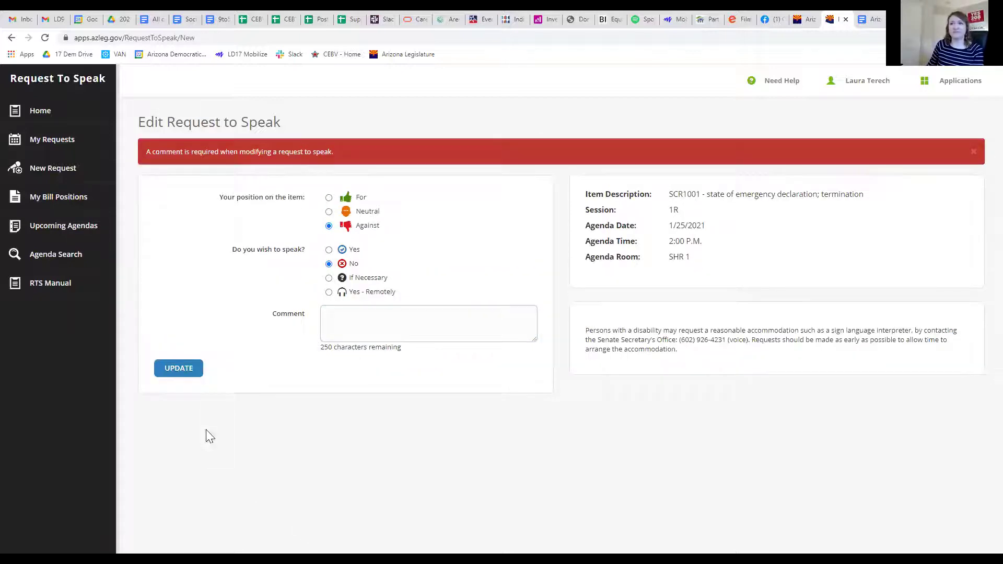
pyautogui.click(47, 139)
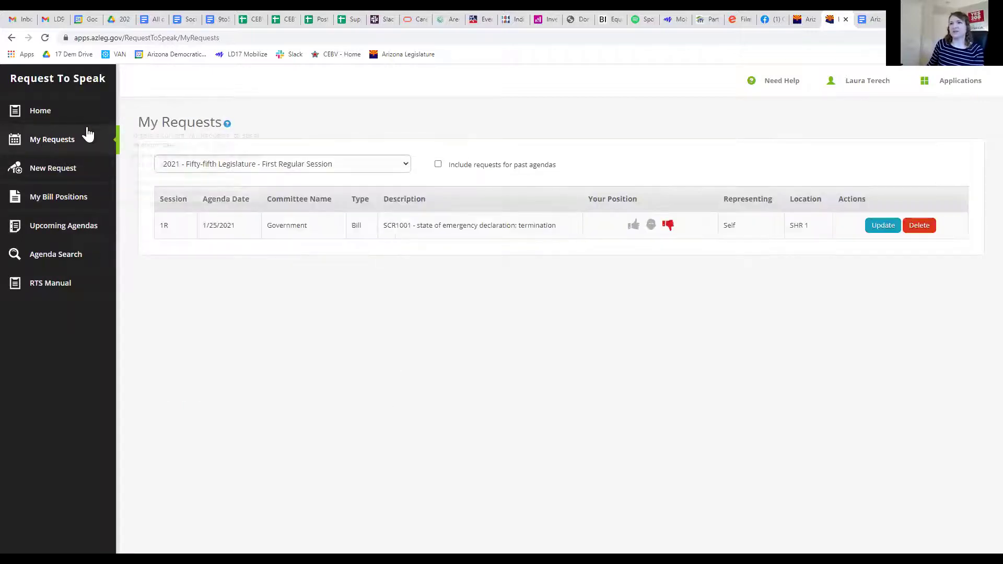
# Open the Request to Speak home page and review the lists of own requests and bill positions.
pyautogui.click(962, 82)
pyautogui.click(888, 111)
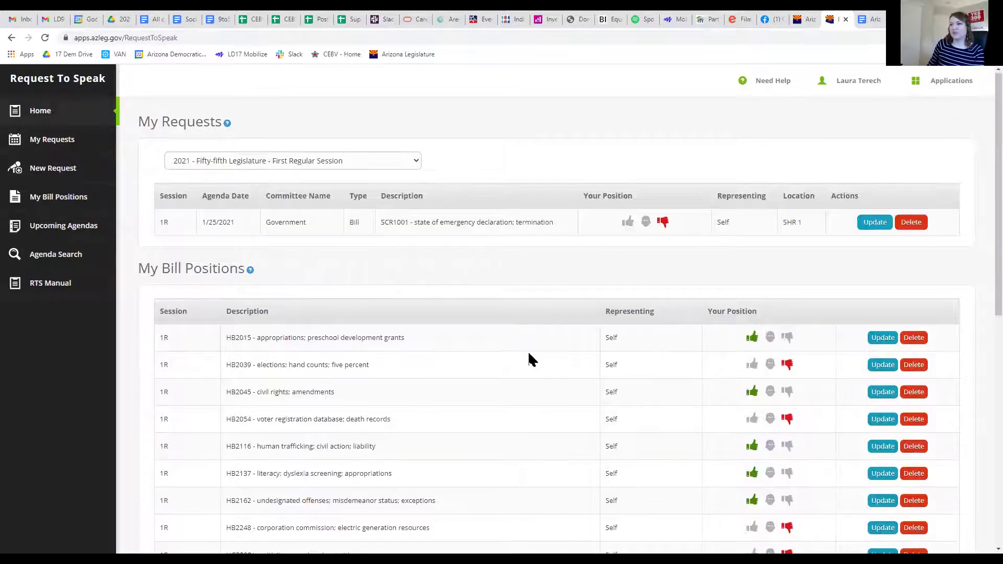
pyautogui.scroll(-8, 529, 360)
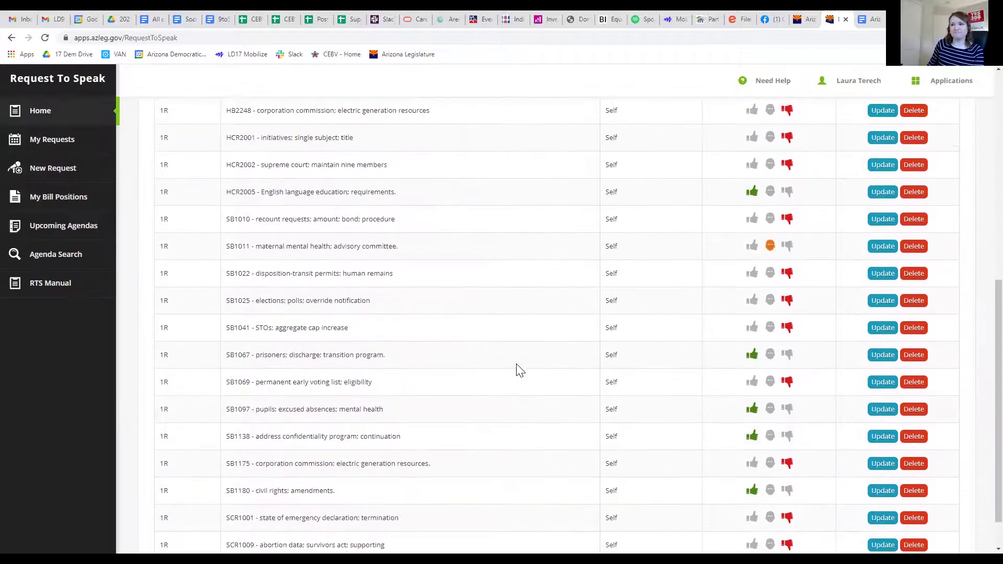
pyautogui.scroll(8, 519, 370)
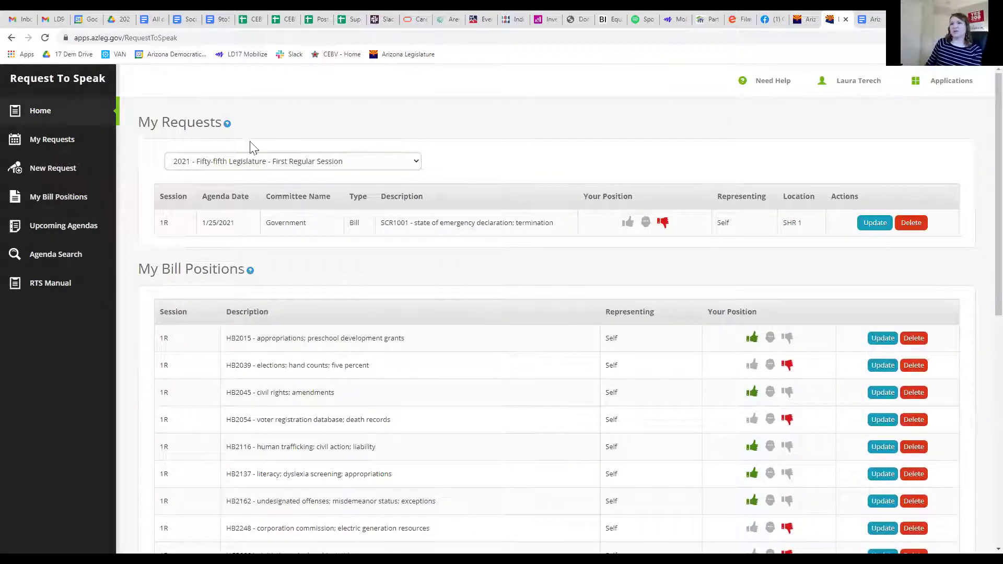
# Search the request topics for 1001 and open the existing SCR1001 request for editing.
pyautogui.click(60, 171)
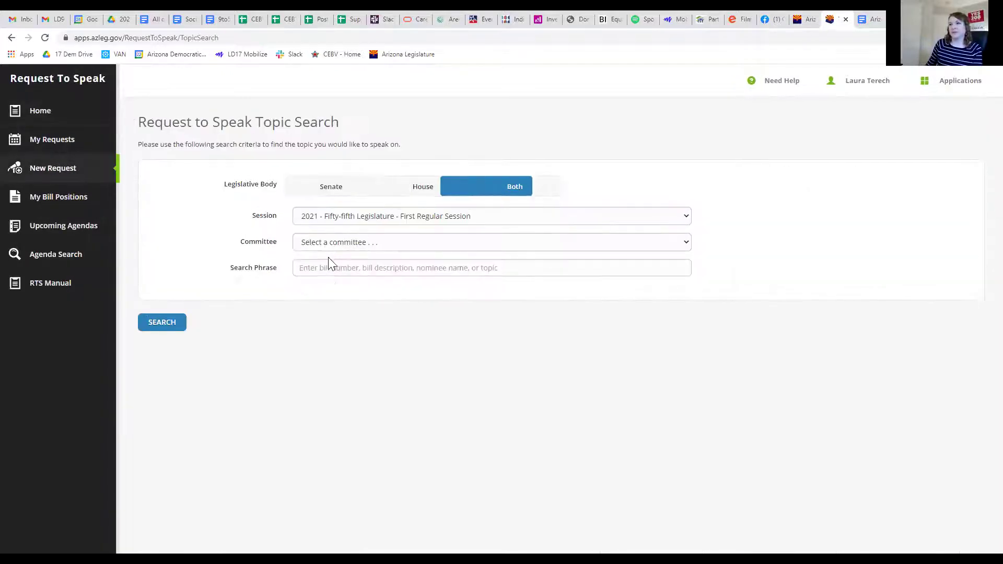
pyautogui.click(327, 267)
pyautogui.write('1001')
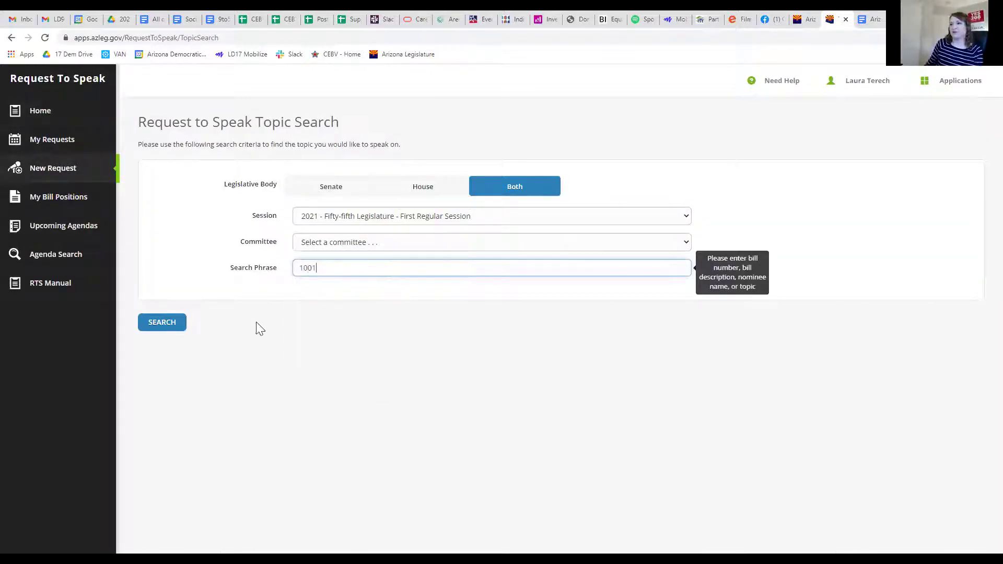
pyautogui.click(172, 325)
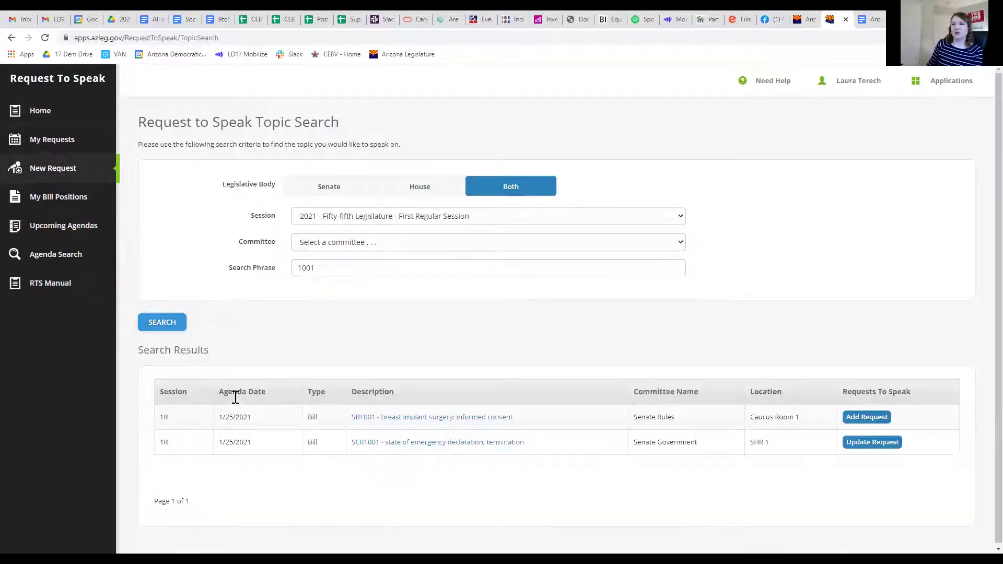
pyautogui.click(871, 444)
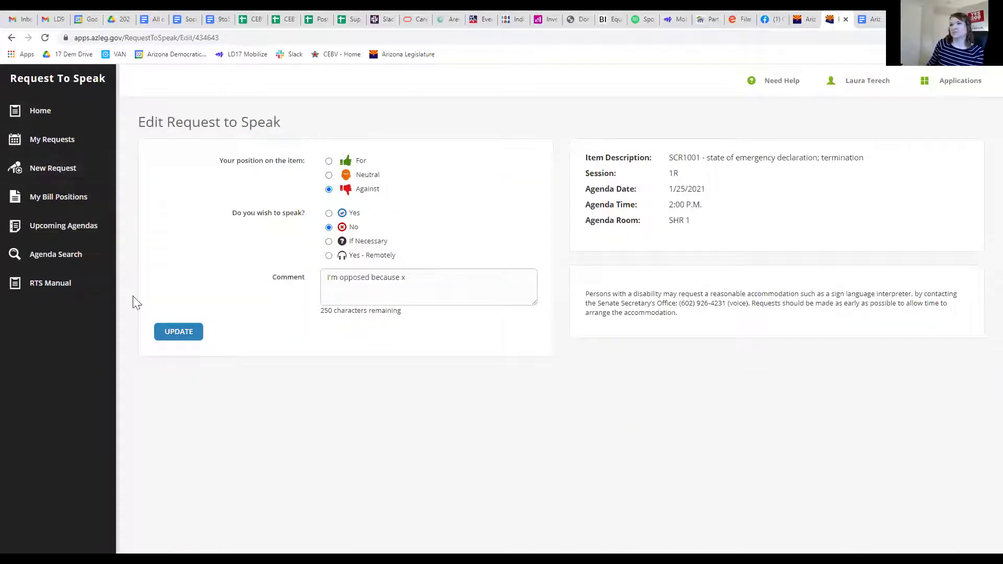
# Go back from the edit form, search the topics for 1001 again and open the committee agenda containing SCR1001.
pyautogui.click(10, 38)
pyautogui.click(341, 269)
pyautogui.write('1001')
pyautogui.press('Return')
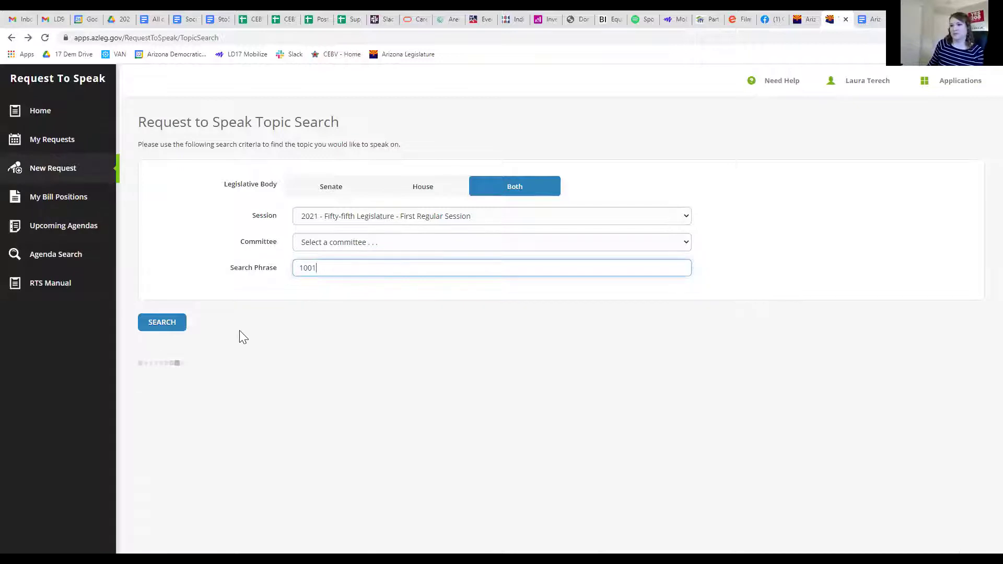
pyautogui.click(420, 449)
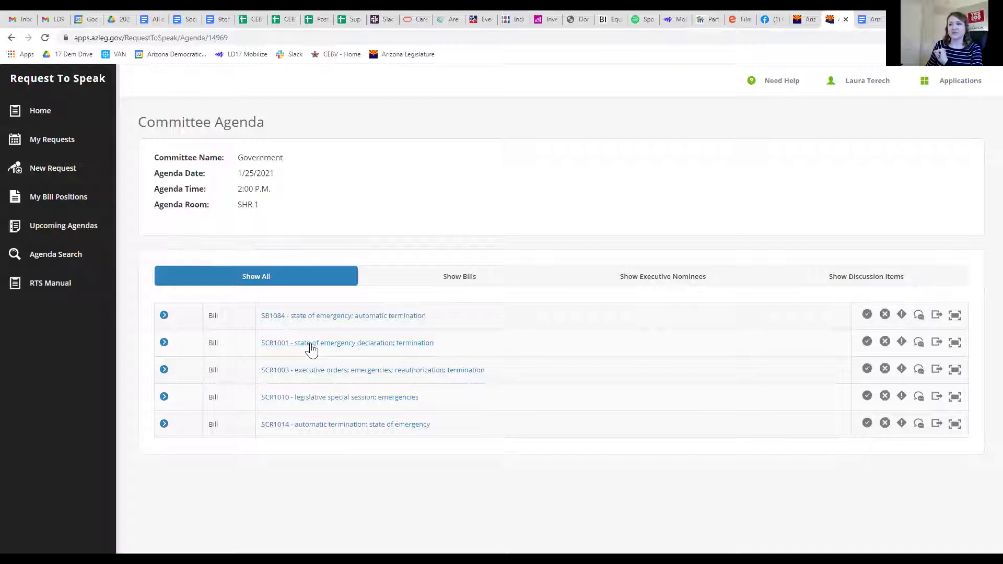
# Expand SCR1001 on the Government committee agenda and examine the registrants' positions, voter and lobbyist markers, represented organizations and comments.
pyautogui.click(163, 343)
pyautogui.scroll(5, 163, 314)
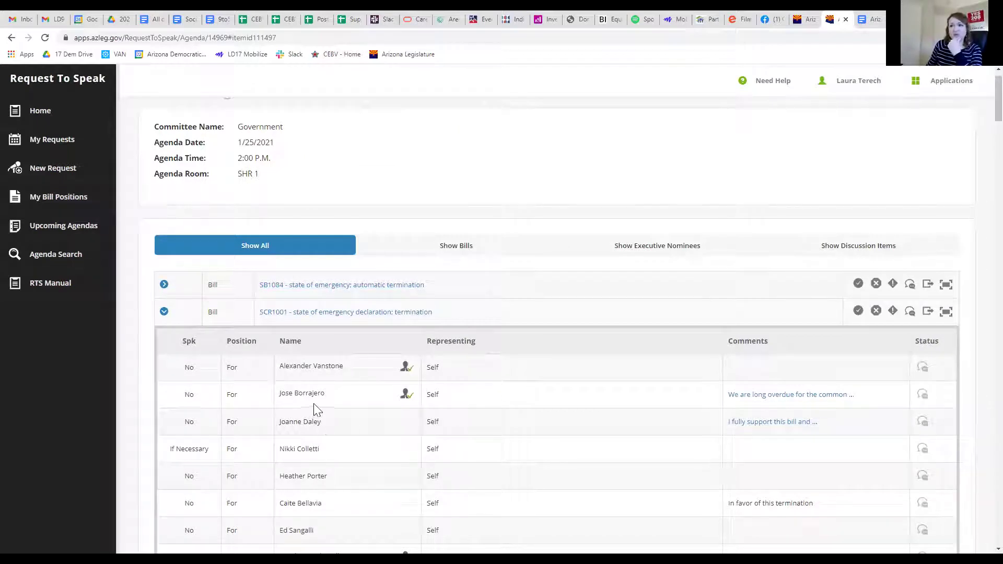
pyautogui.scroll(-2, 316, 410)
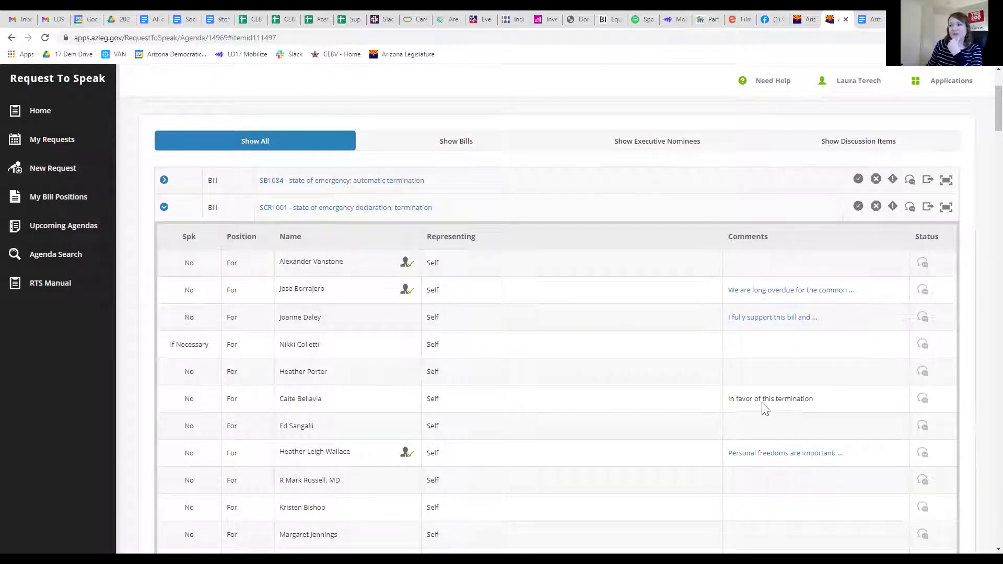
pyautogui.scroll(-1, 331, 429)
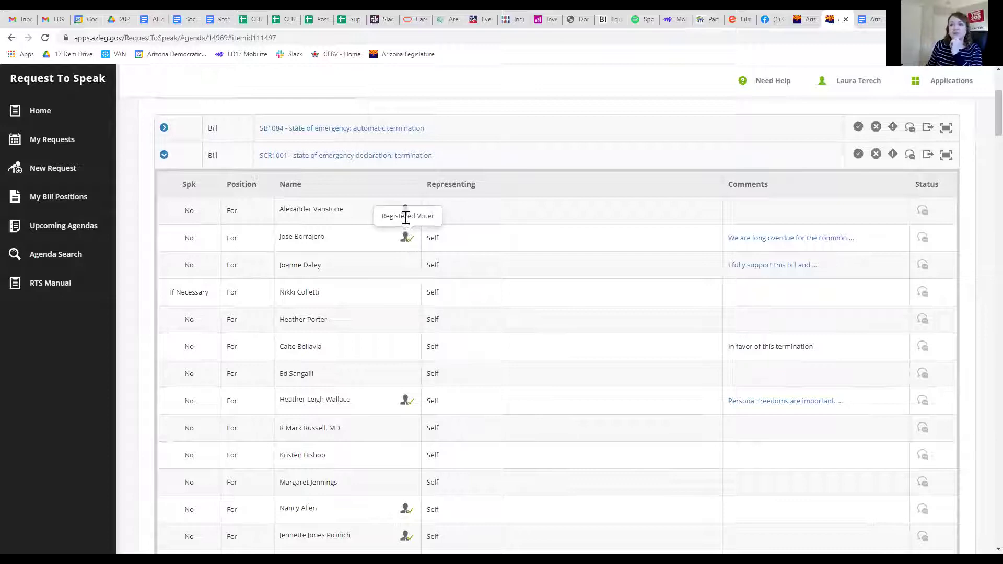
pyautogui.scroll(-6, 382, 358)
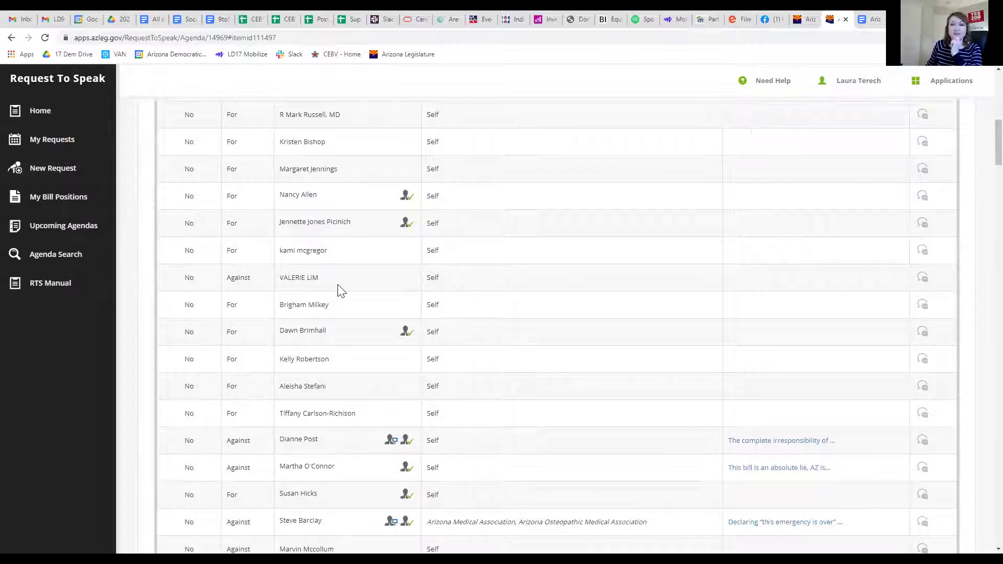
pyautogui.scroll(-1, 343, 313)
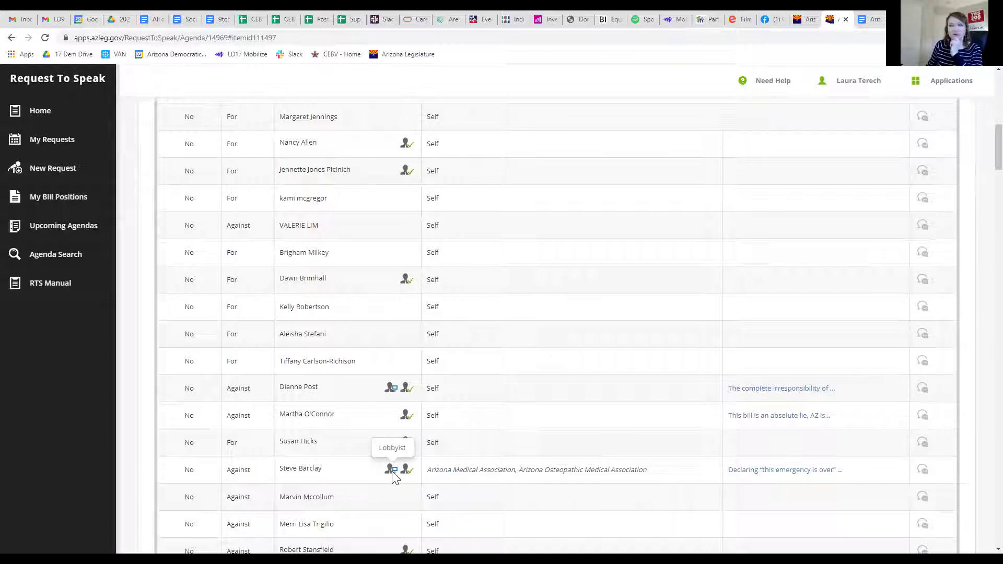
pyautogui.scroll(-1, 384, 507)
pyautogui.scroll(-7, 389, 472)
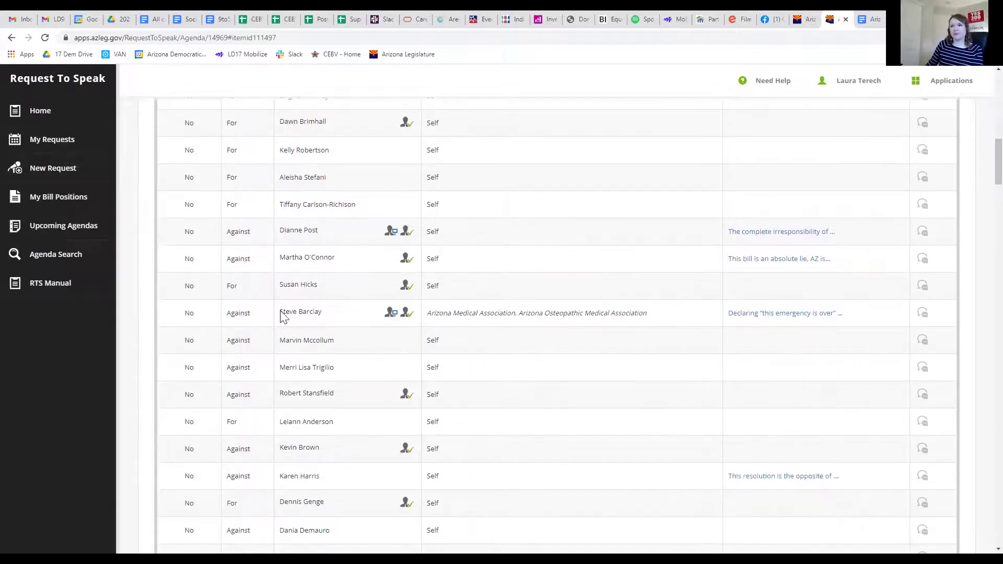
pyautogui.scroll(16, 321, 355)
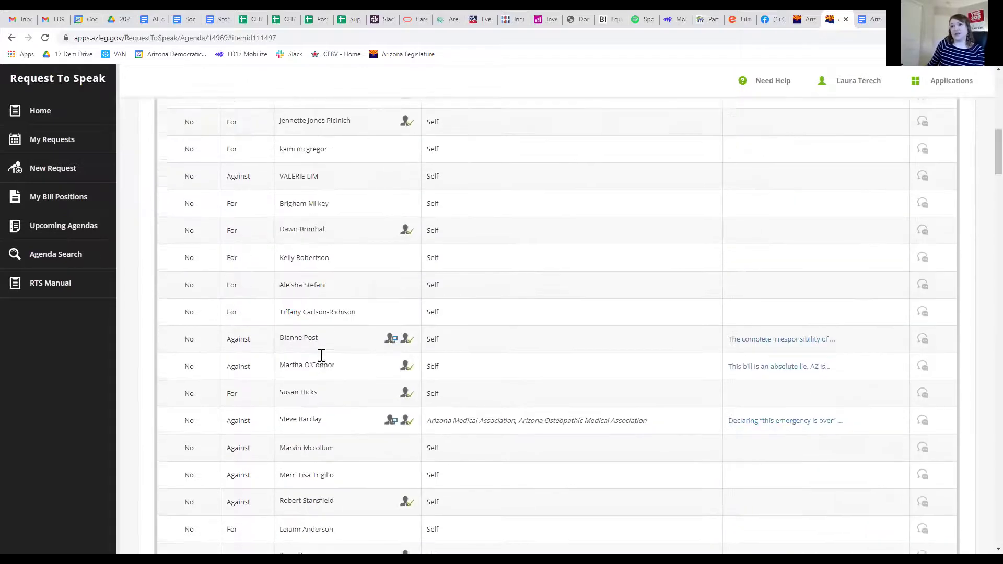
pyautogui.scroll(3, 322, 361)
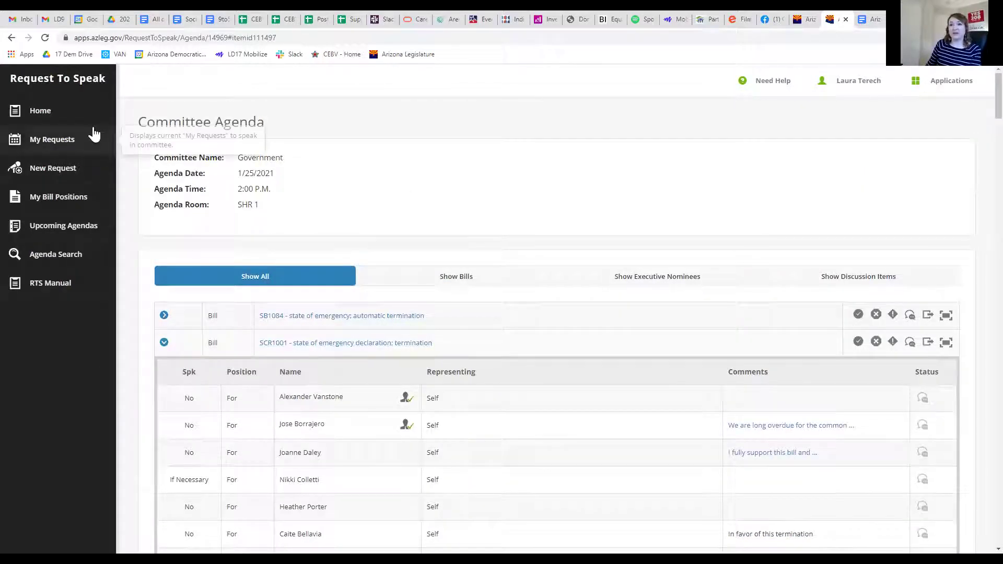
# Take the next bill number from the weekly update, search the new request topics for 1003 and open a new request for SCR1003.
pyautogui.click(940, 84)
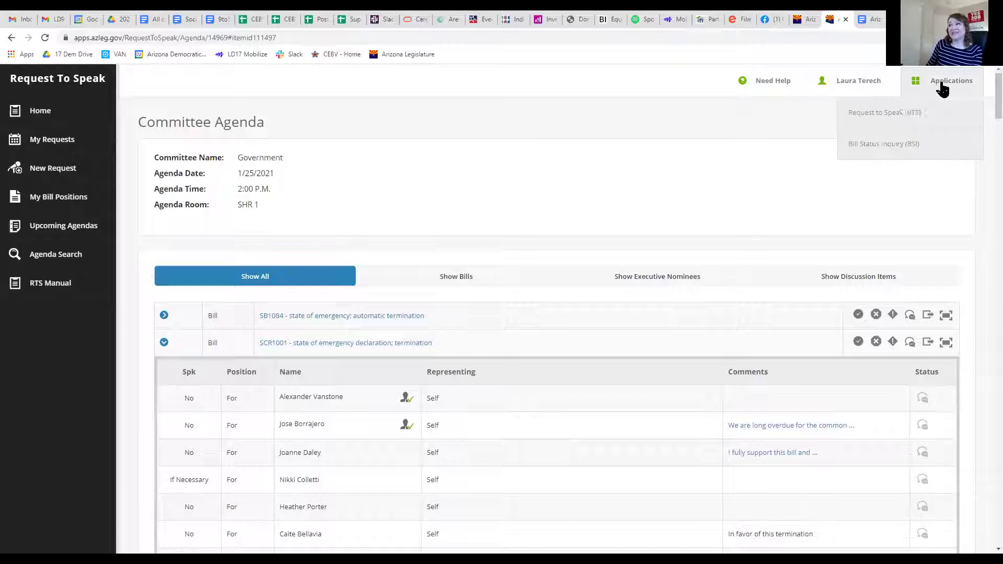
pyautogui.click(902, 112)
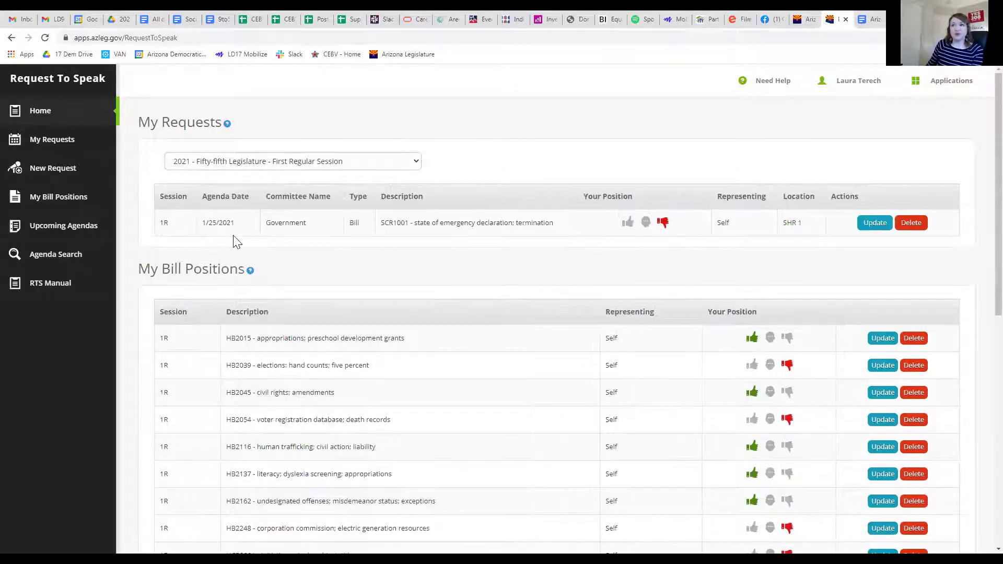
pyautogui.click(52, 171)
pyautogui.click(334, 268)
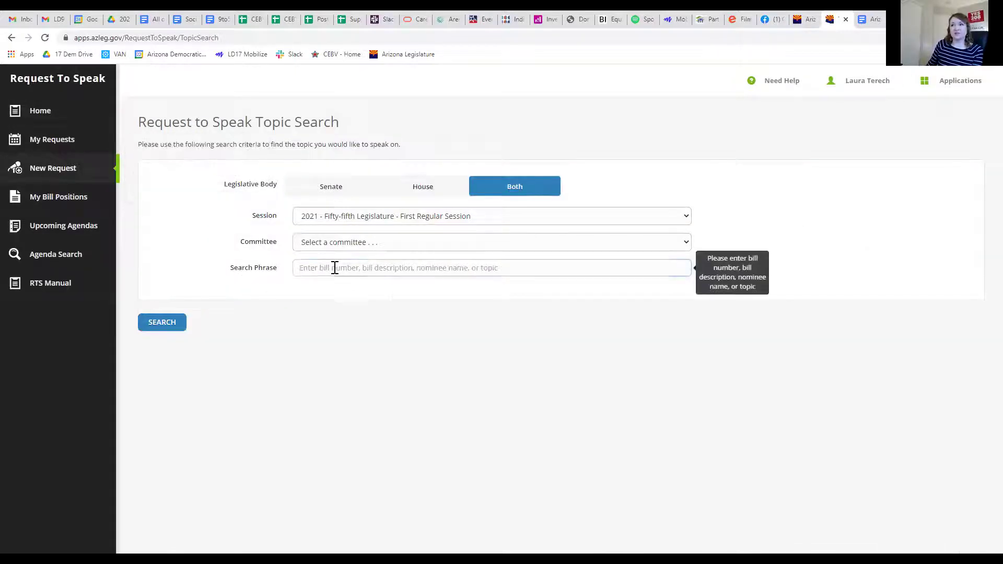
pyautogui.write('1')
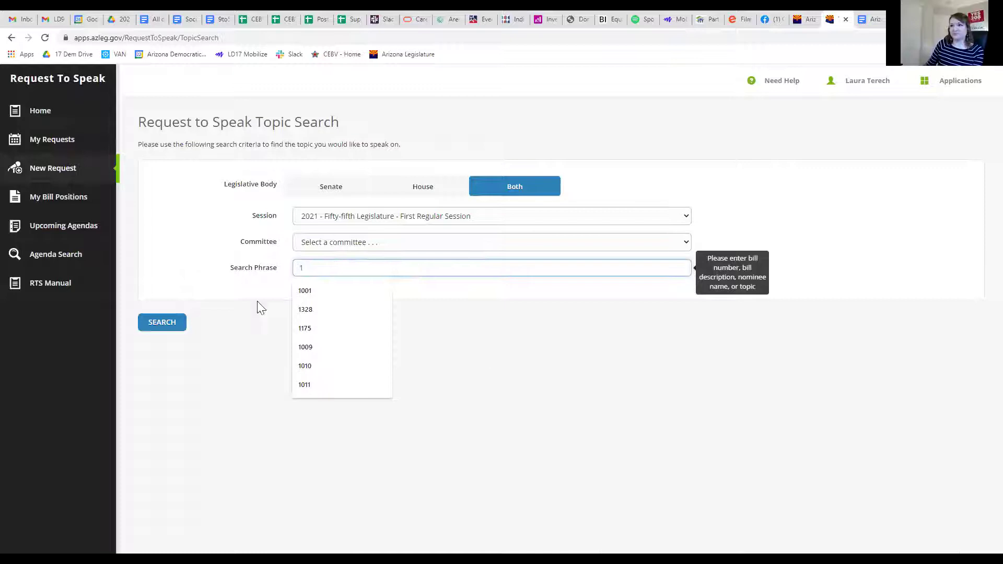
pyautogui.click(858, 23)
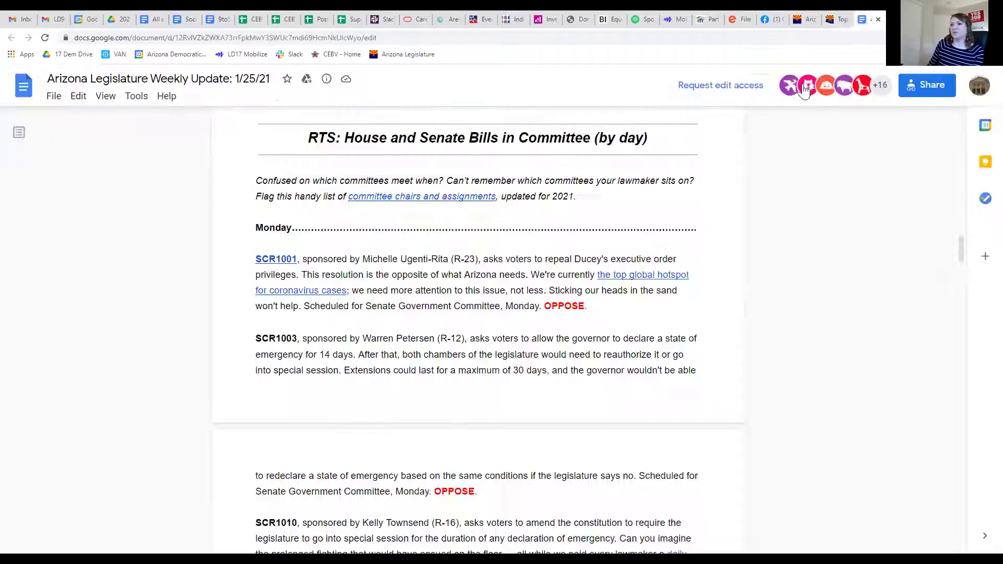
pyautogui.click(835, 20)
pyautogui.write('003')
pyautogui.press('Return')
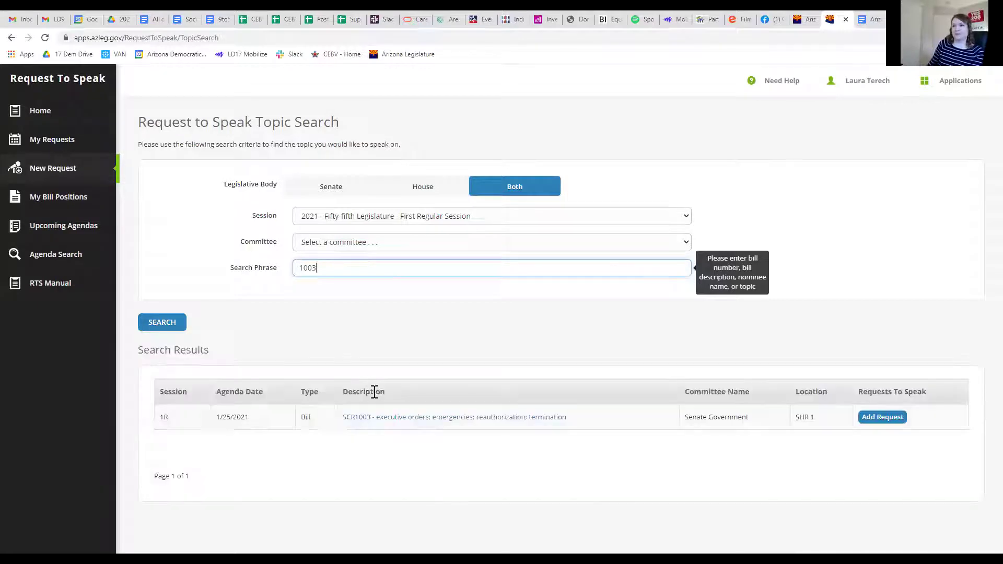
pyautogui.click(883, 417)
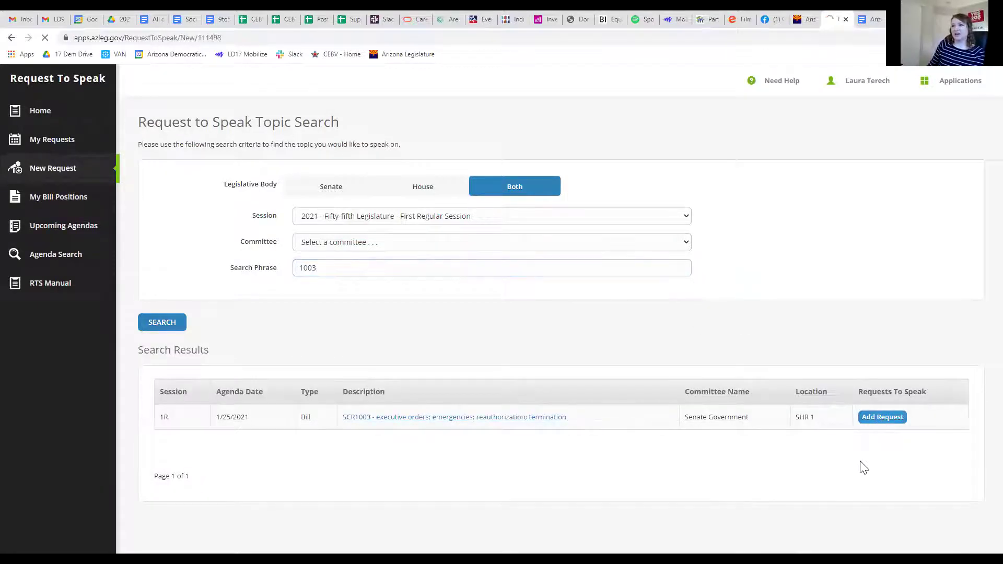
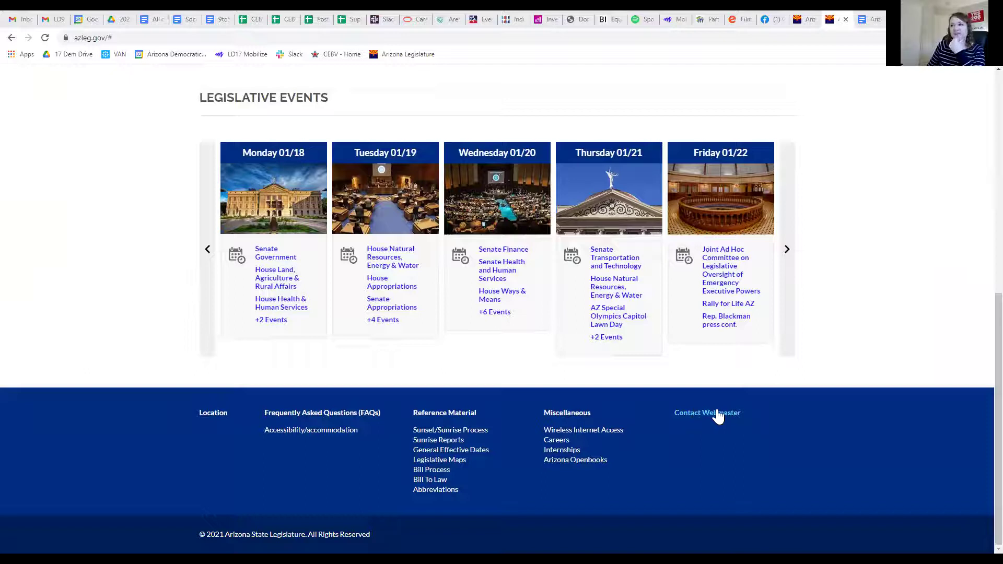
# Look over the Arizona State Legislature home page and open Request to Speak from it.
pyautogui.scroll(8, 675, 386)
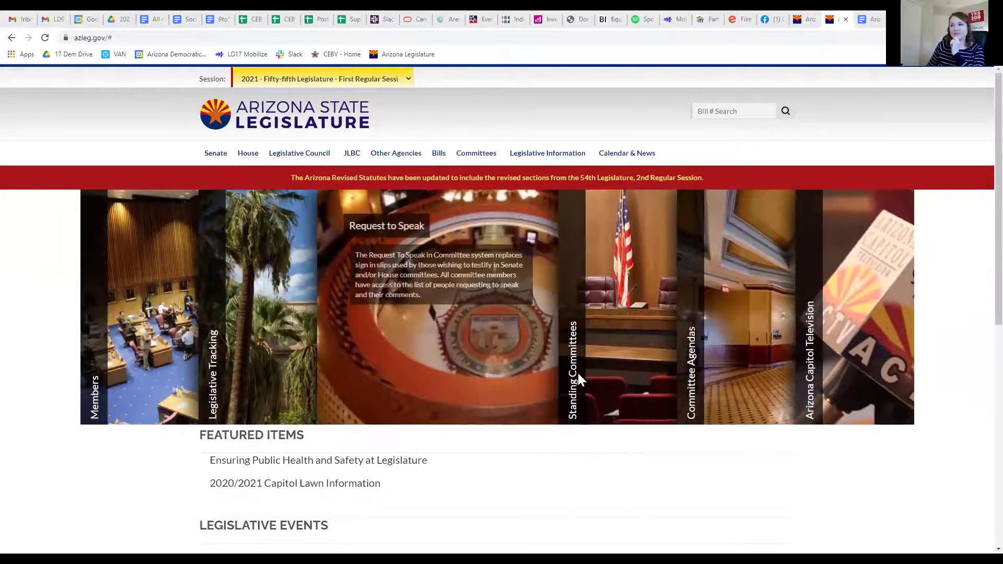
pyautogui.scroll(-8, 818, 275)
pyautogui.scroll(1, 816, 276)
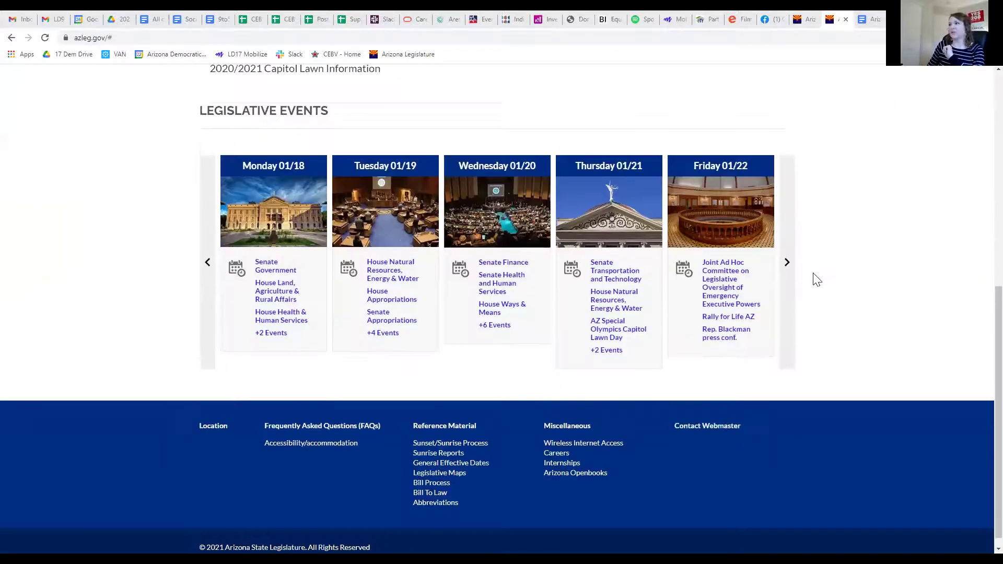
pyautogui.scroll(7, 805, 274)
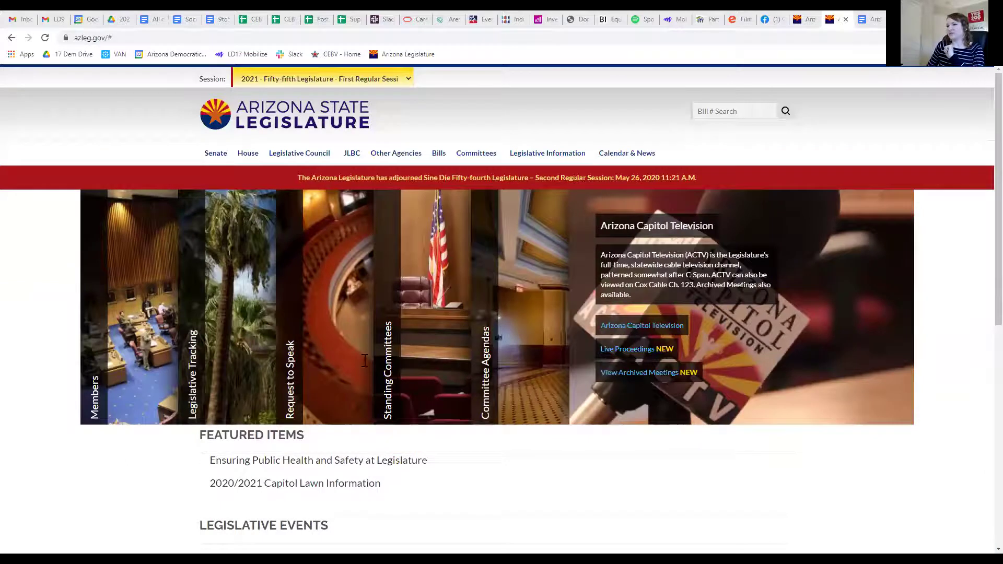
pyautogui.moveTo(309, 332)
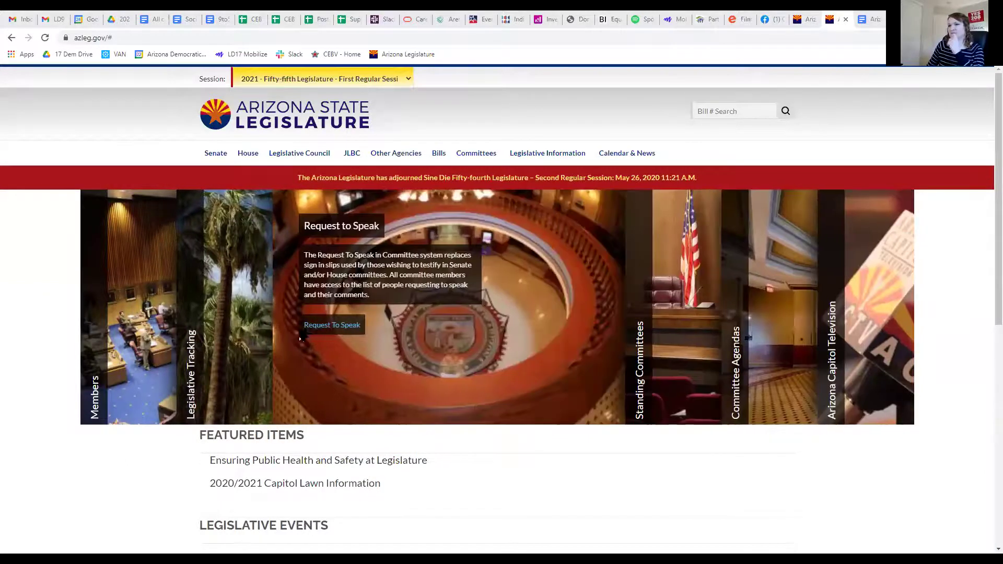
pyautogui.click(337, 327)
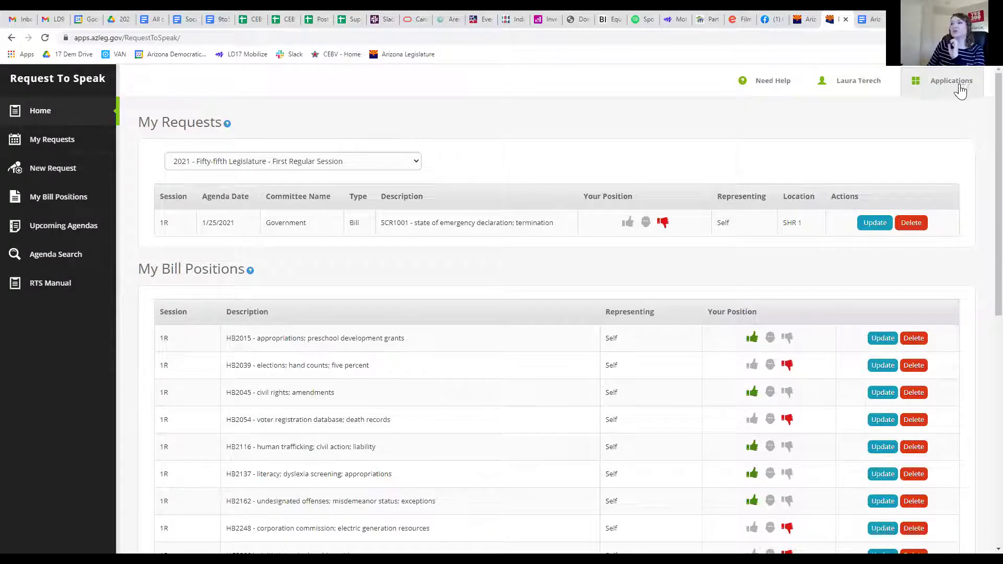
# Review the account's password reset and personal information forms, and return to the Request to Speak home page.
pyautogui.click(929, 82)
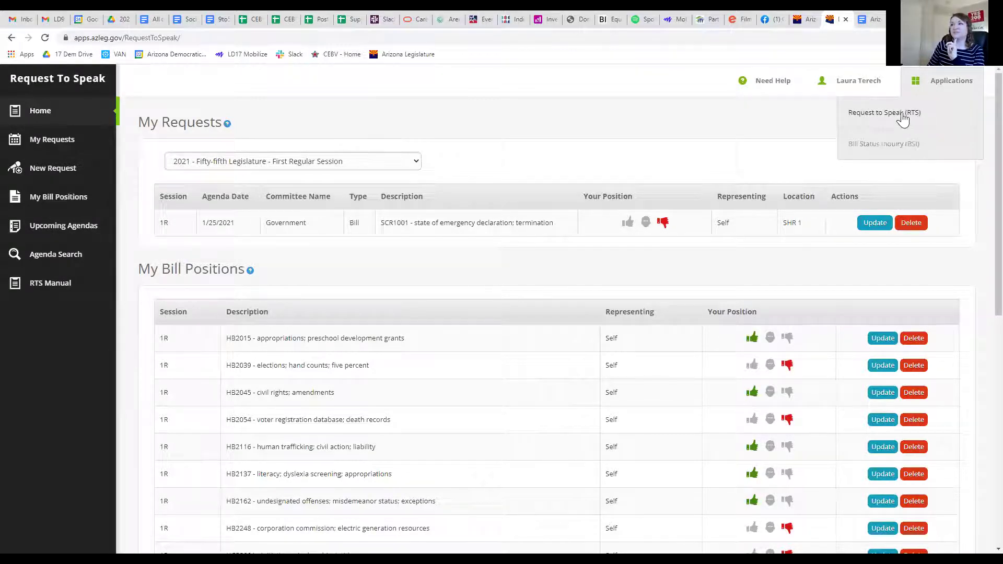
pyautogui.click(843, 88)
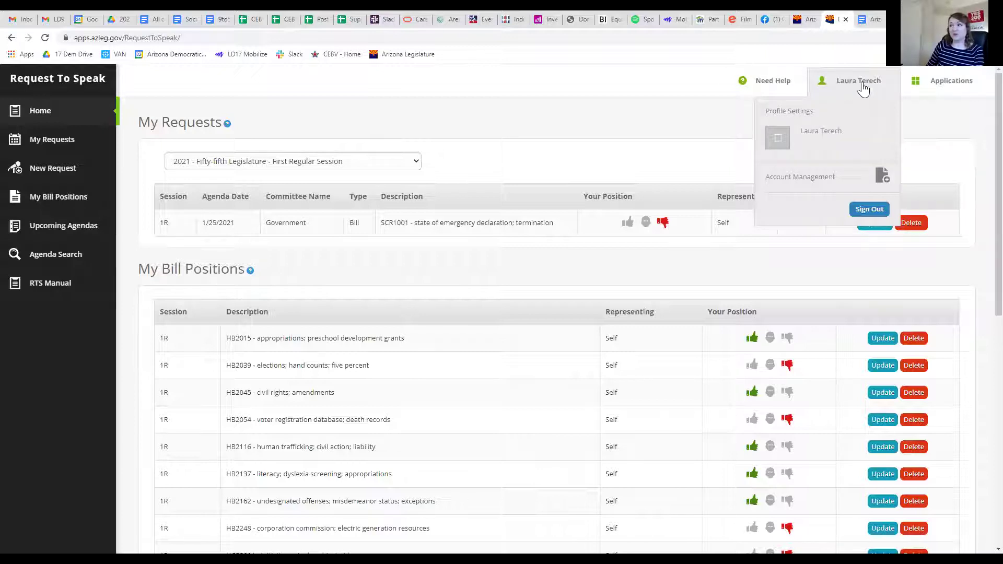
pyautogui.click(812, 179)
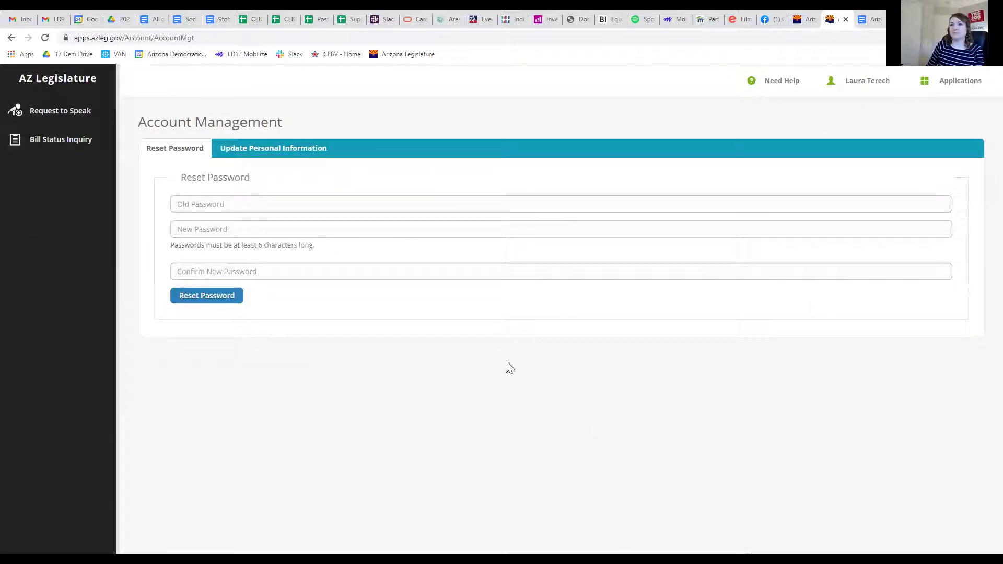
pyautogui.click(251, 154)
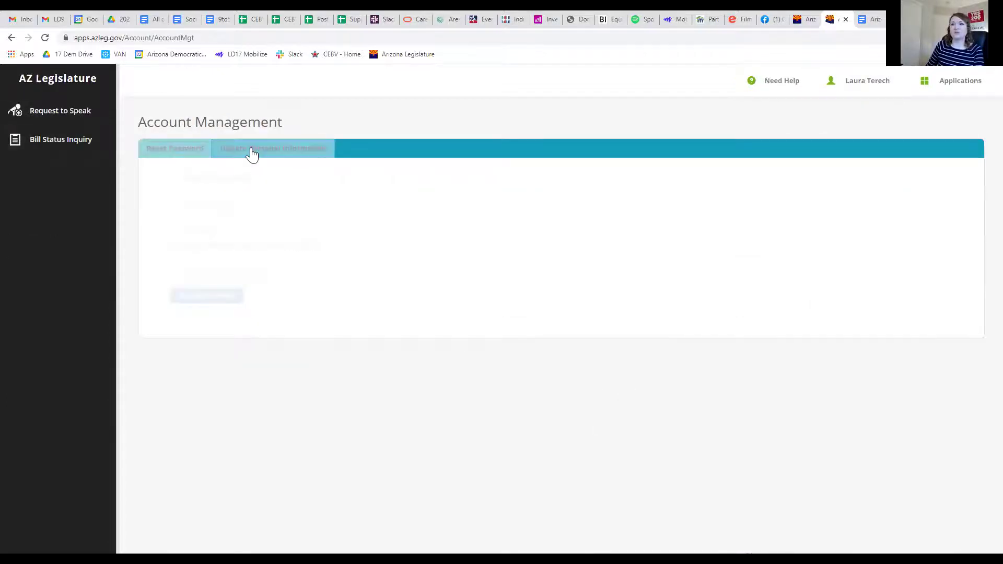
pyautogui.click(195, 152)
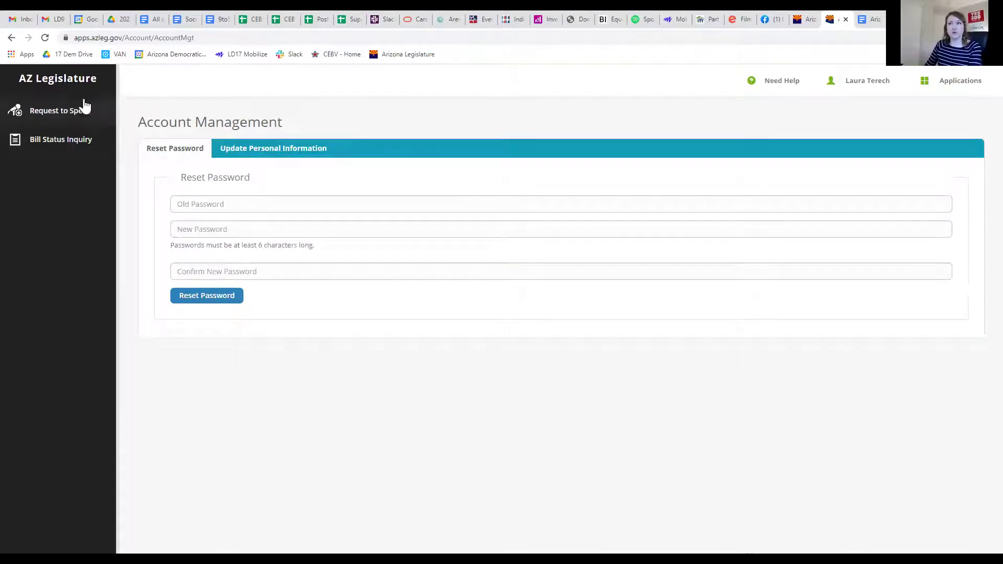
pyautogui.click(270, 151)
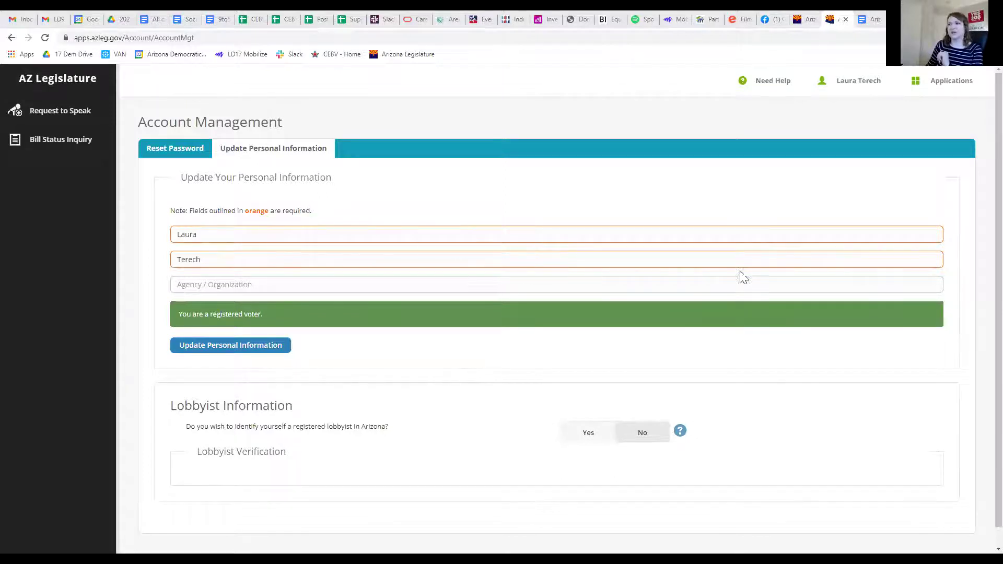
pyautogui.click(945, 85)
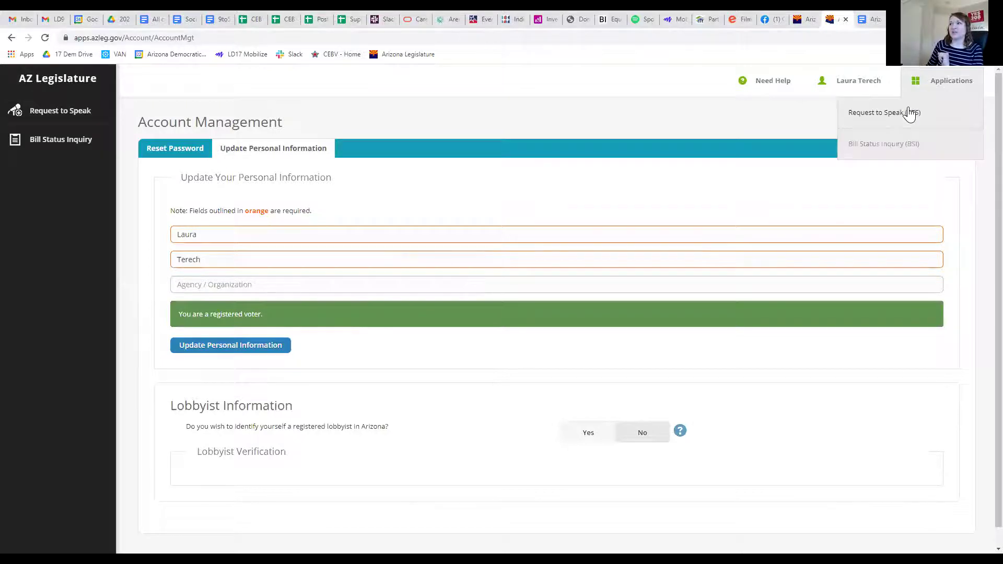
pyautogui.click(908, 107)
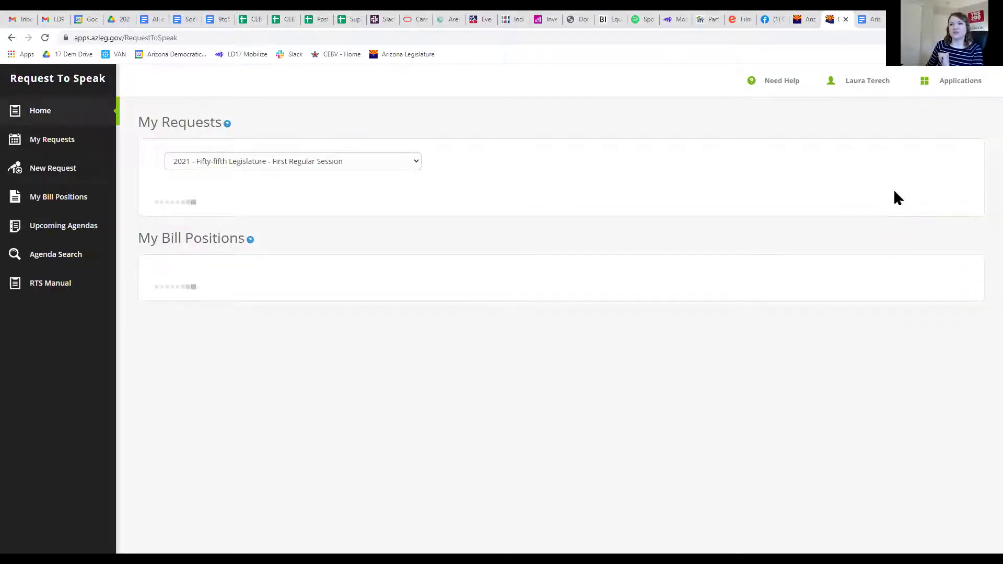